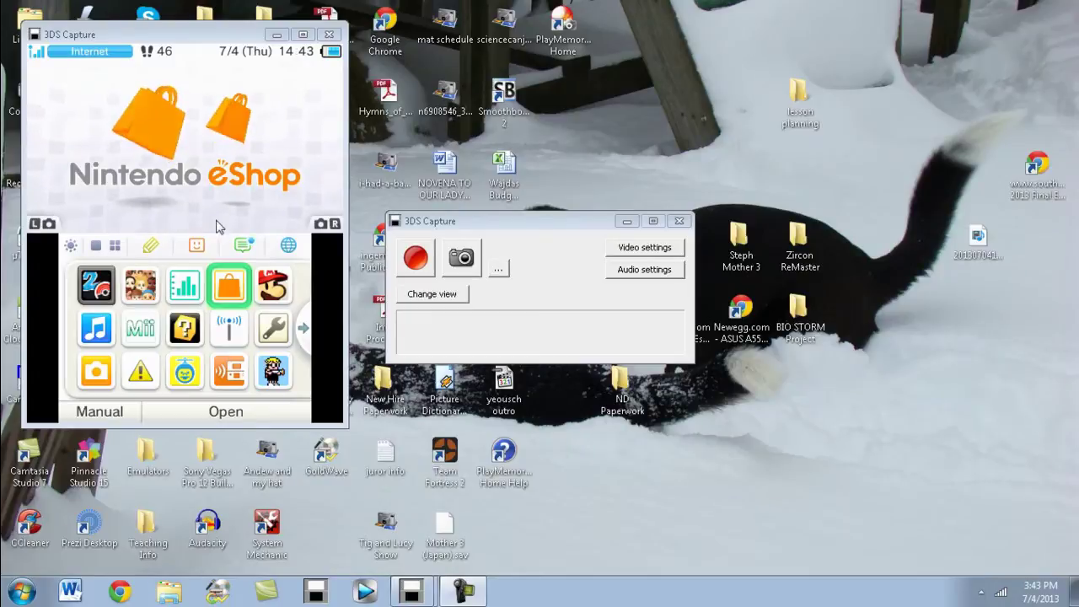
Step: Check the TechSmith Screen Capture Codec's configuration and close the video settings unchanged
left_click(644, 255)
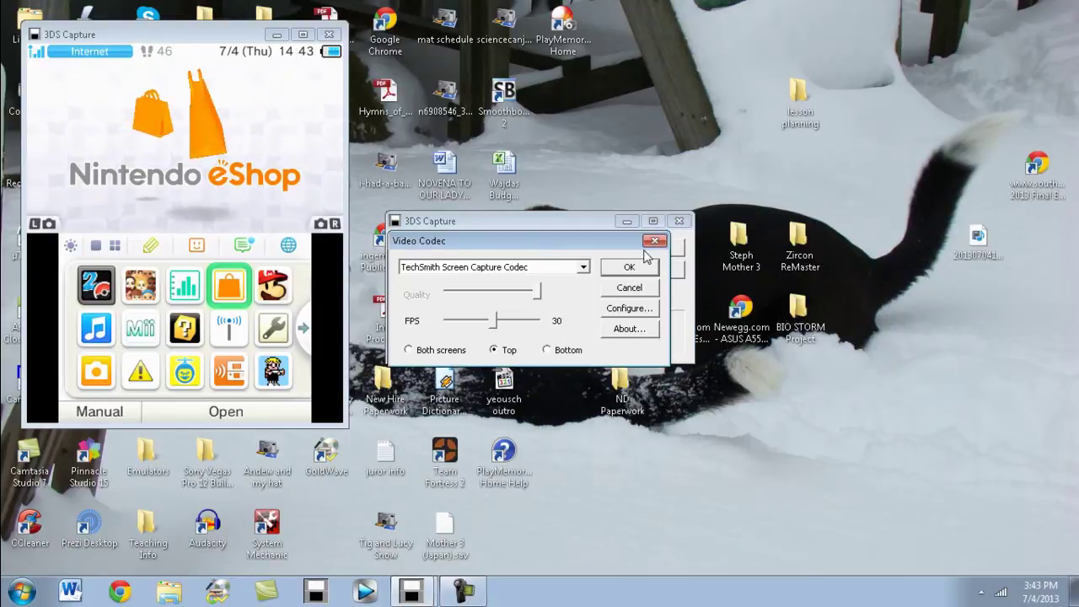
left_click(583, 267)
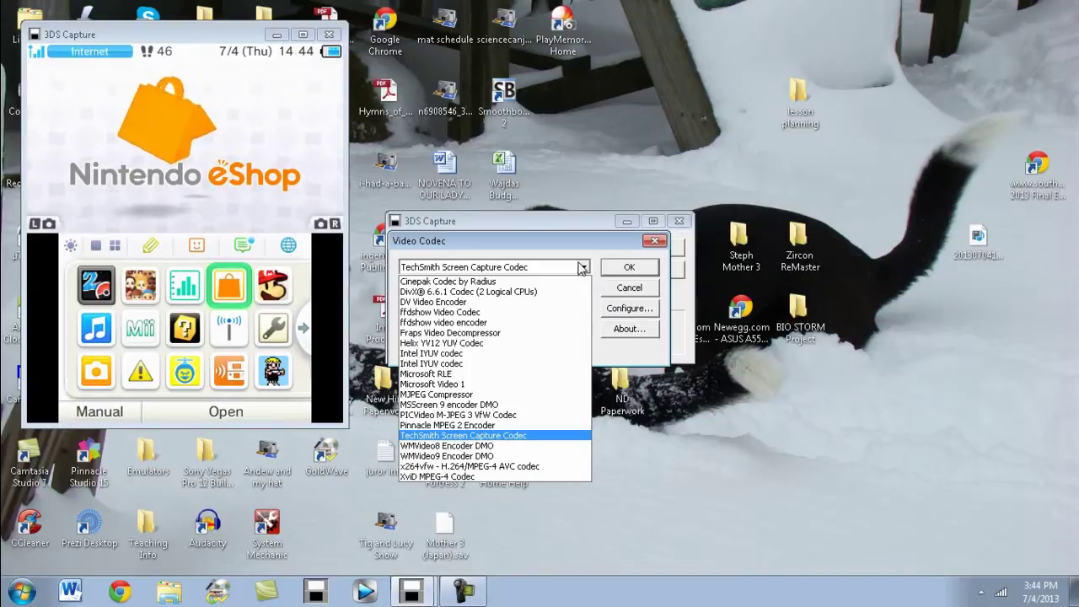
left_click(526, 440)
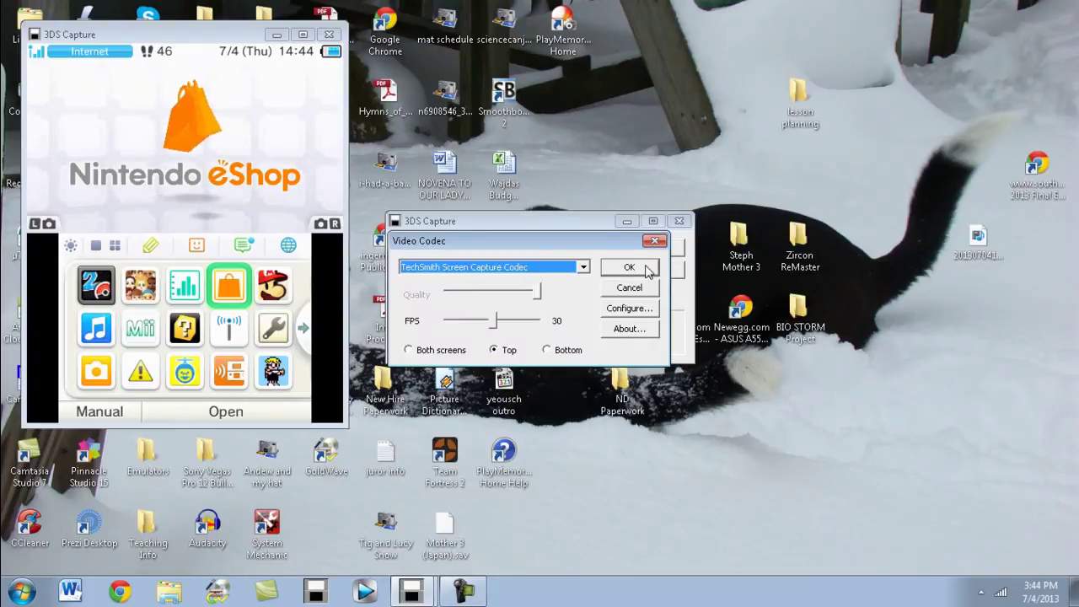
left_click(625, 309)
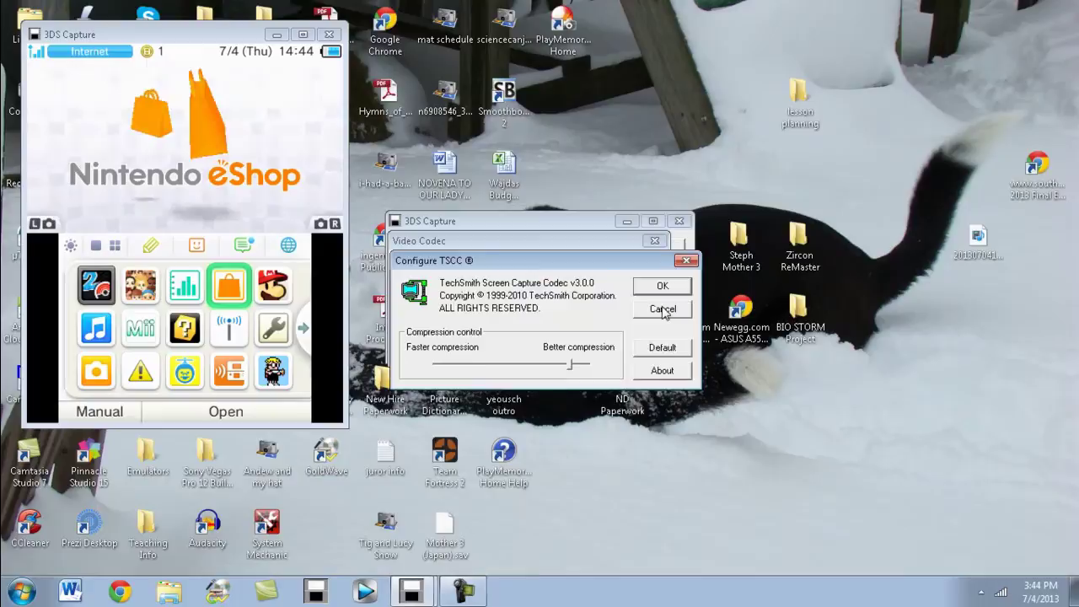
left_click(663, 310)
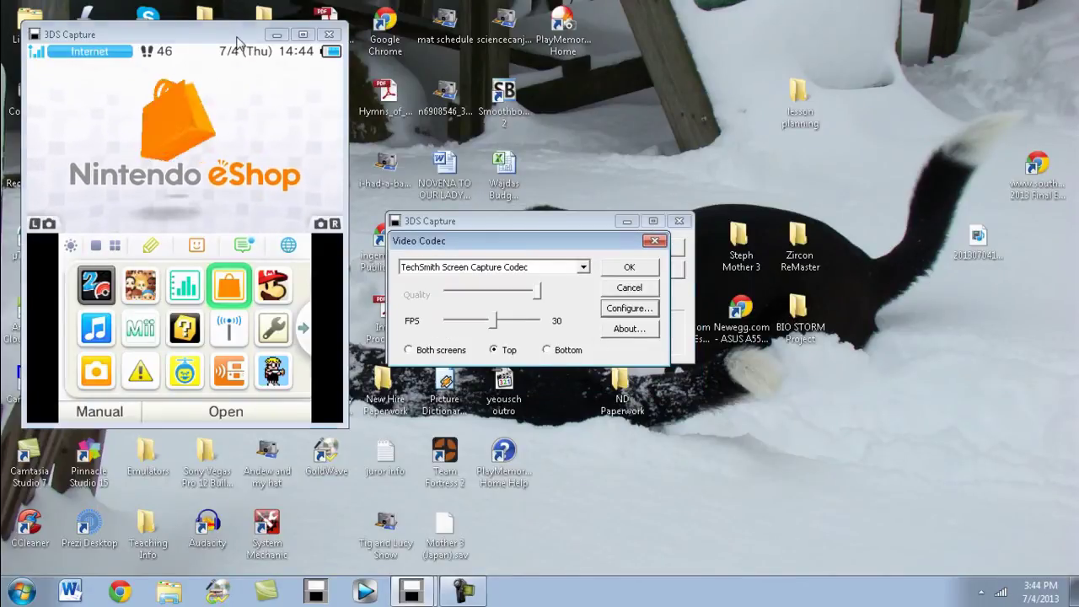
left_click_drag(238, 42, 258, 64)
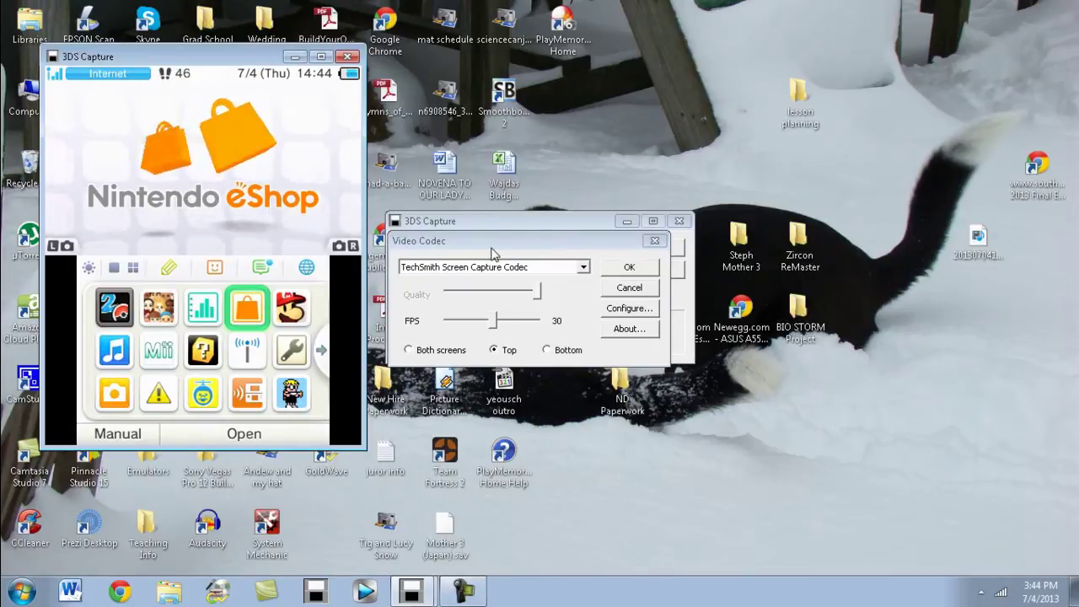
left_click(629, 288)
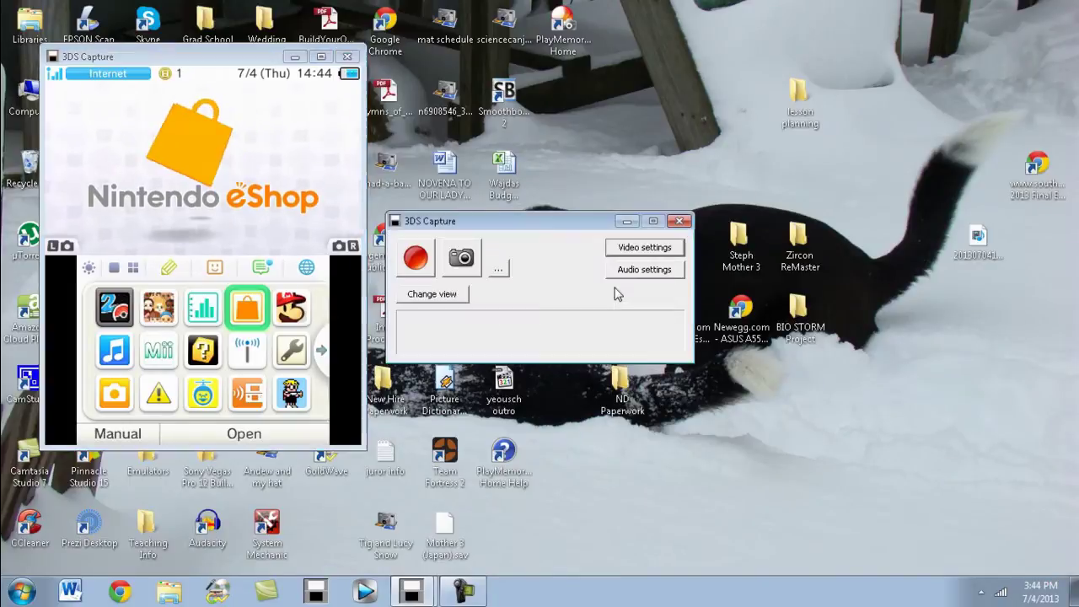
Step: Select XviD MPEG-4 Codec for video, review its configuration, and close both dialogs
left_click(629, 247)
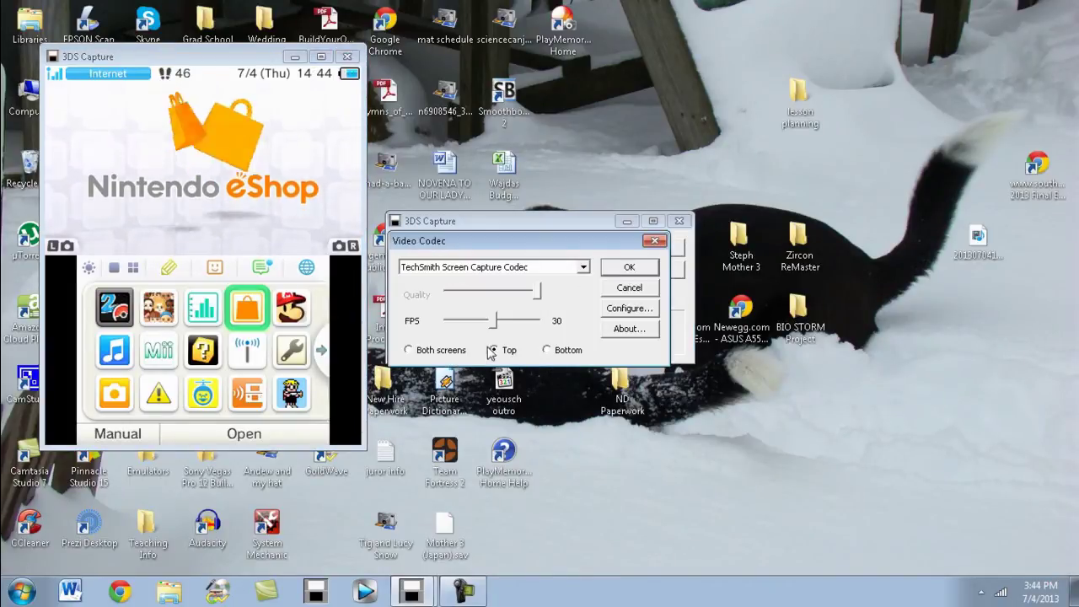
left_click(579, 269)
left_click(486, 477)
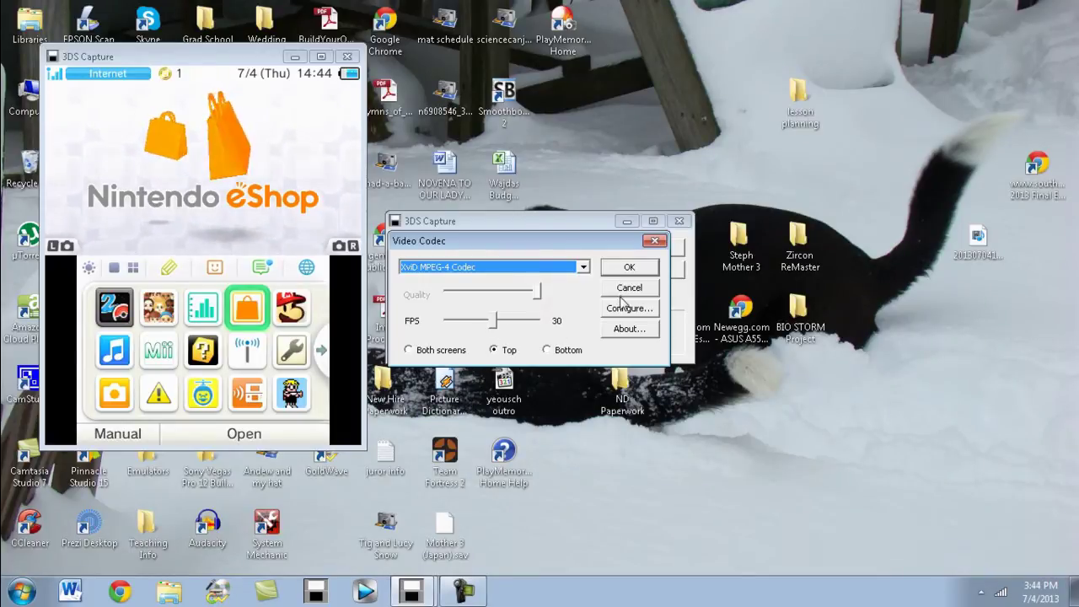
left_click(629, 308)
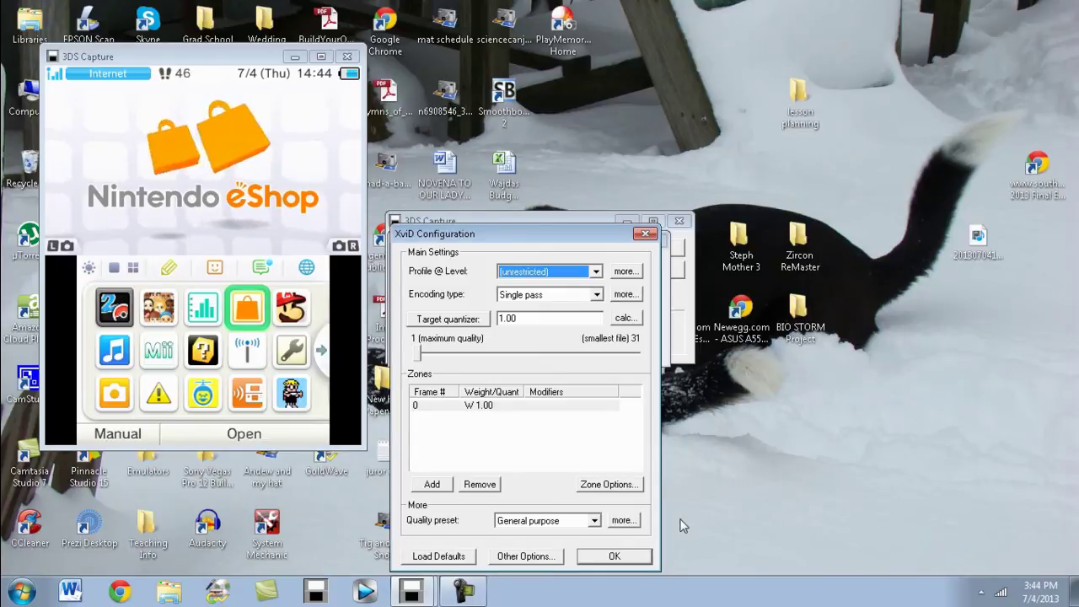
left_click(645, 236)
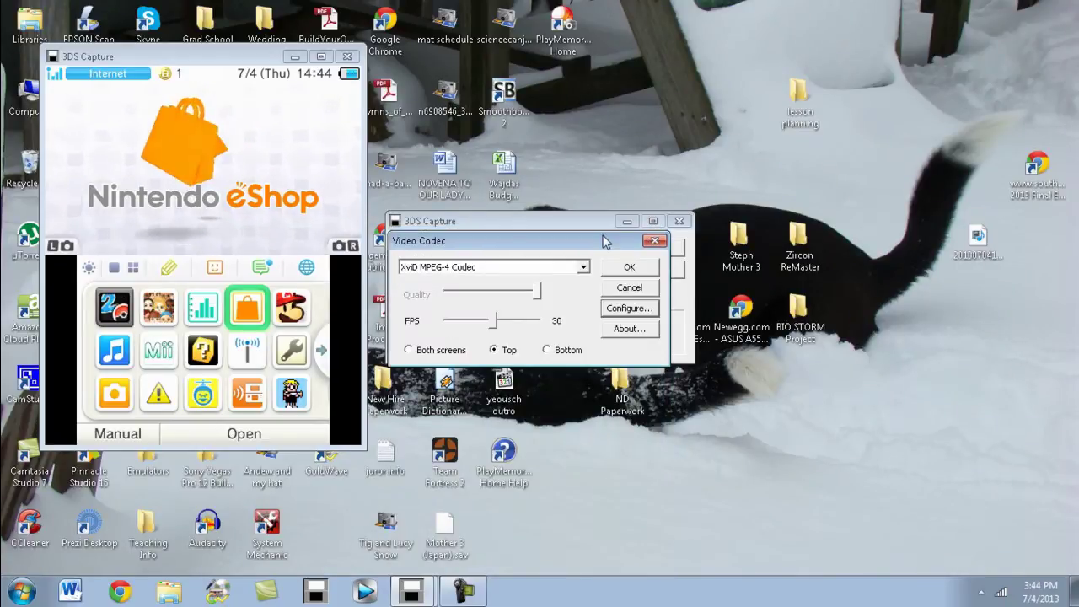
left_click(654, 241)
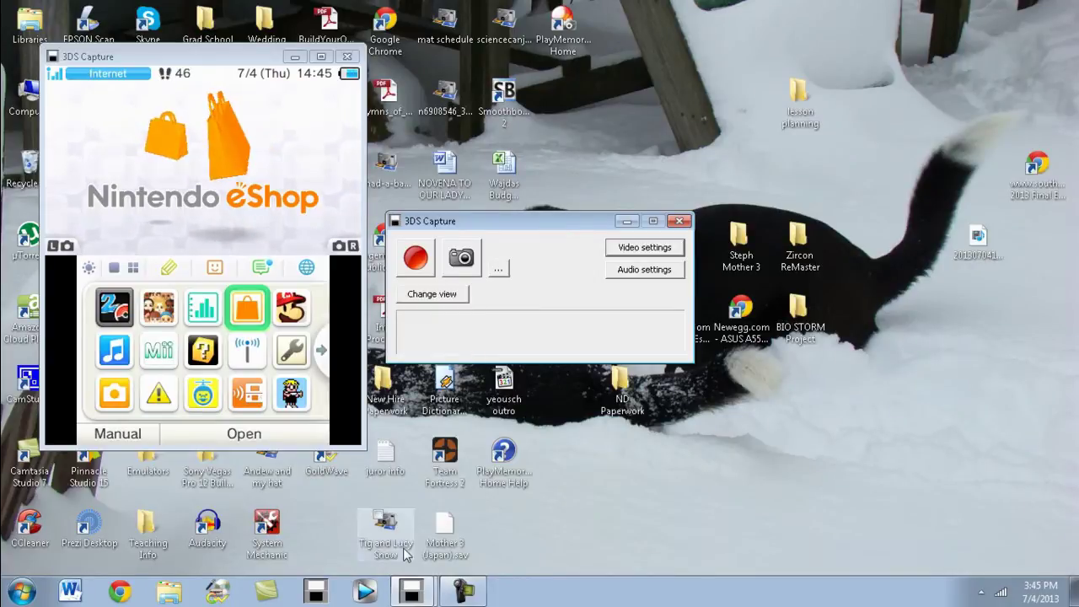
Step: Launch Vegas Pro, close 3DS Capture, and open 00009, matching project settings to the media
left_click(367, 590)
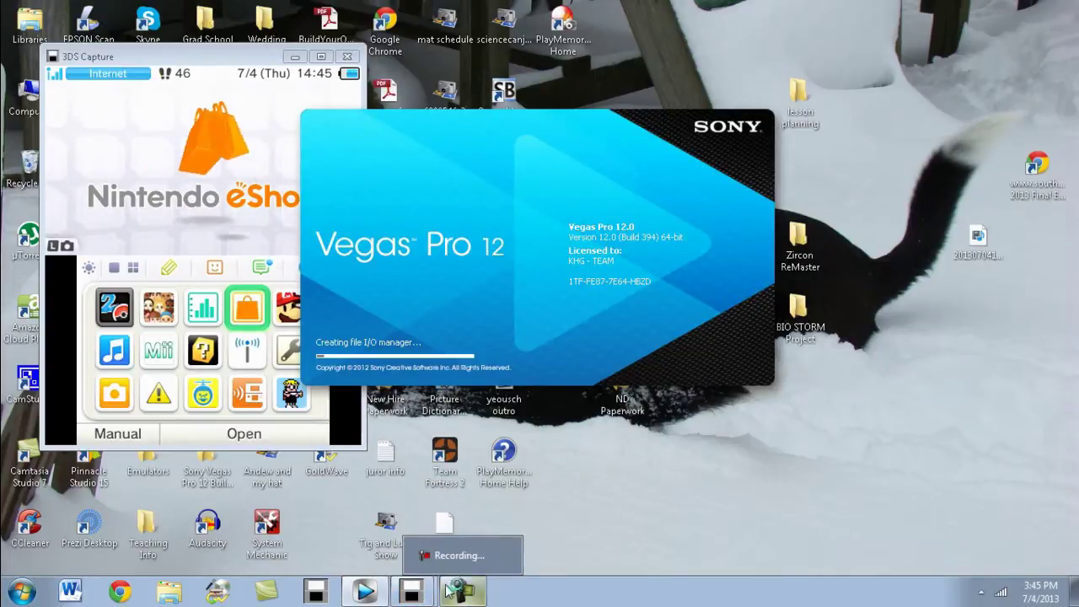
left_click(348, 57)
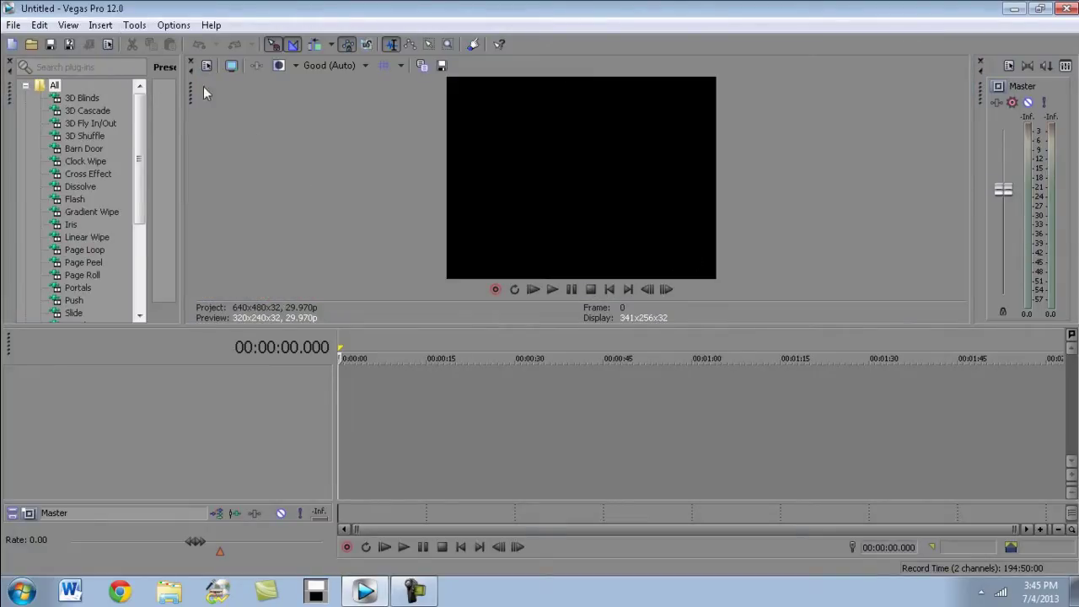
left_click(39, 45)
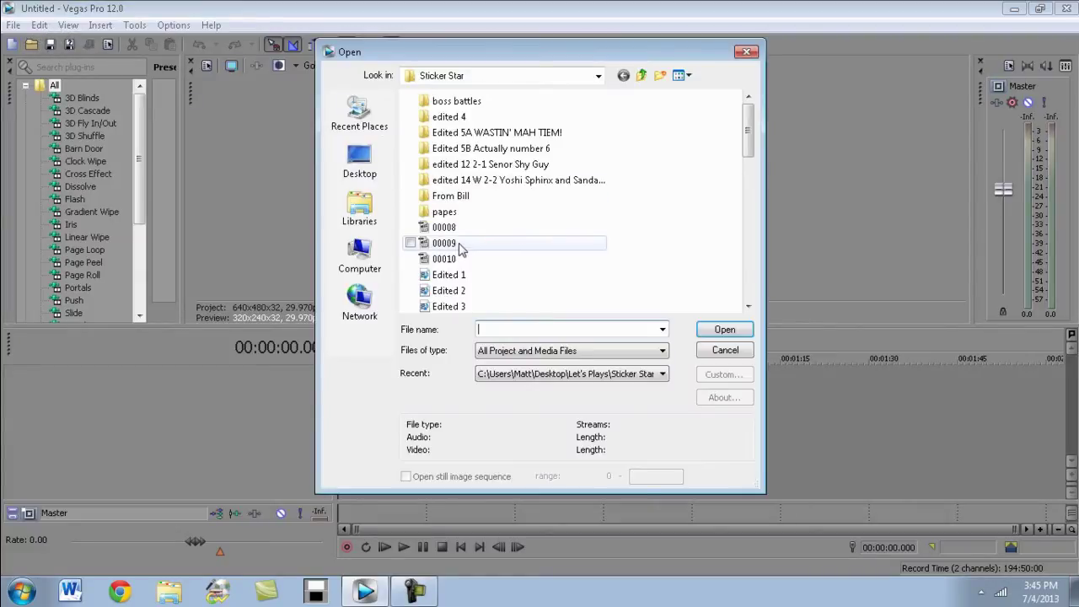
left_click(464, 245)
left_click(723, 329)
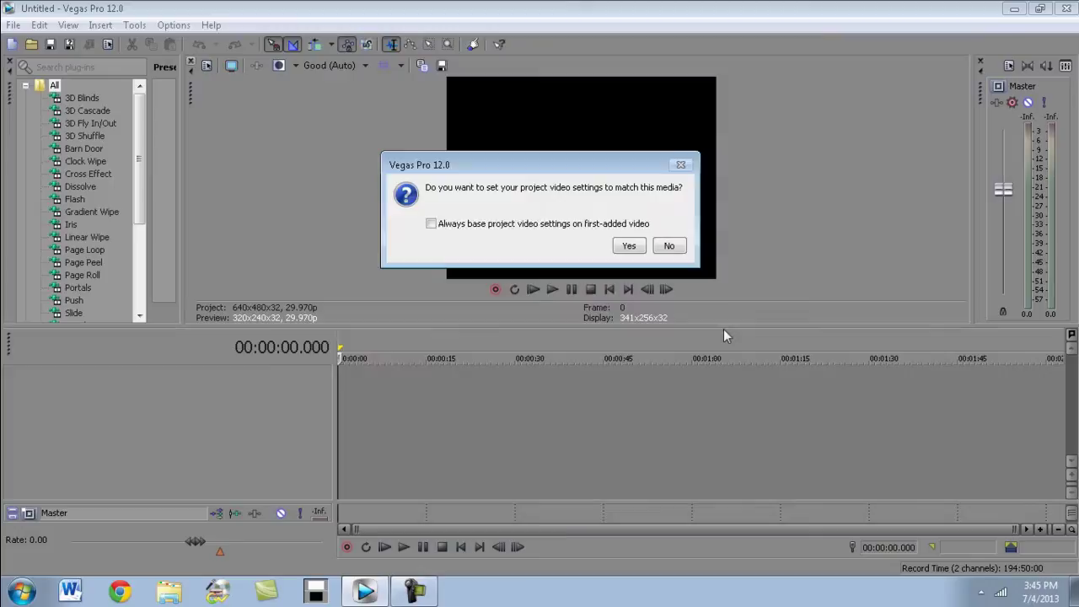
left_click(634, 247)
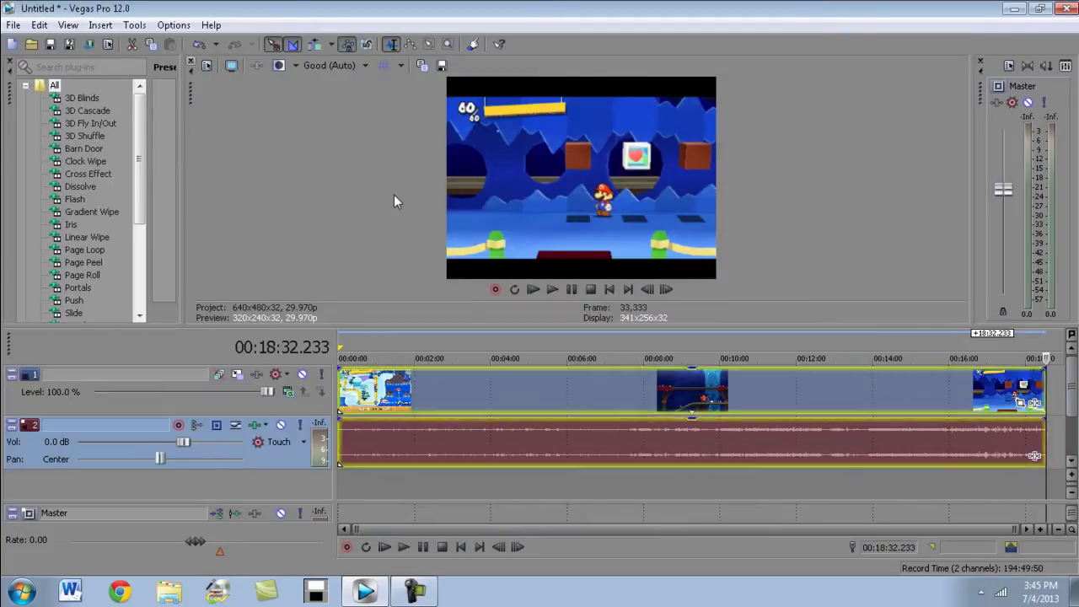
Step: Move the playhead into the footage, to about 4:10 and then 6:42
left_click(422, 400)
left_click(498, 418)
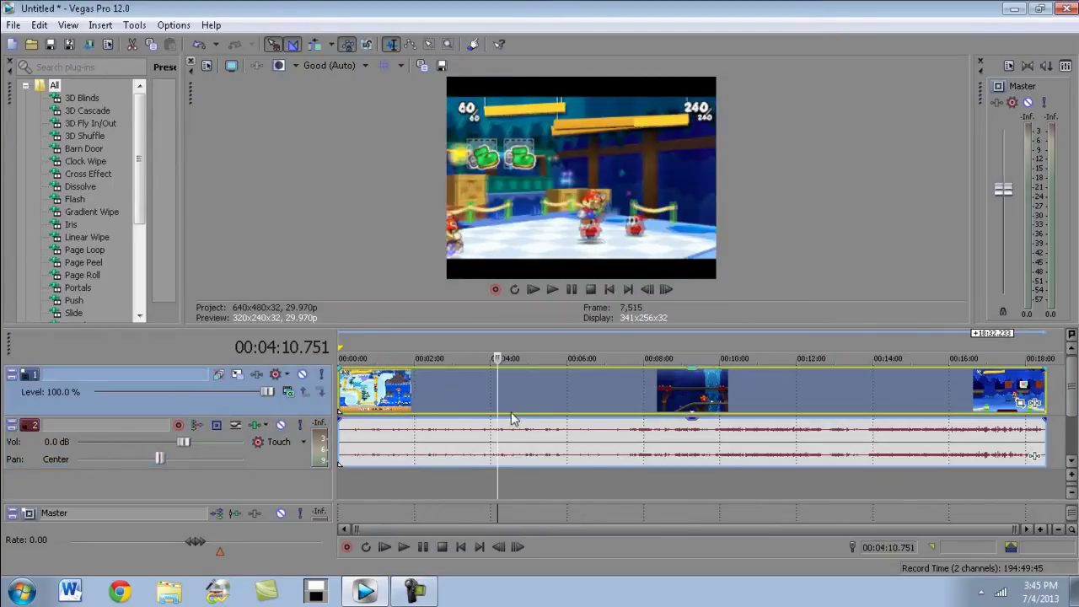
left_click(593, 392)
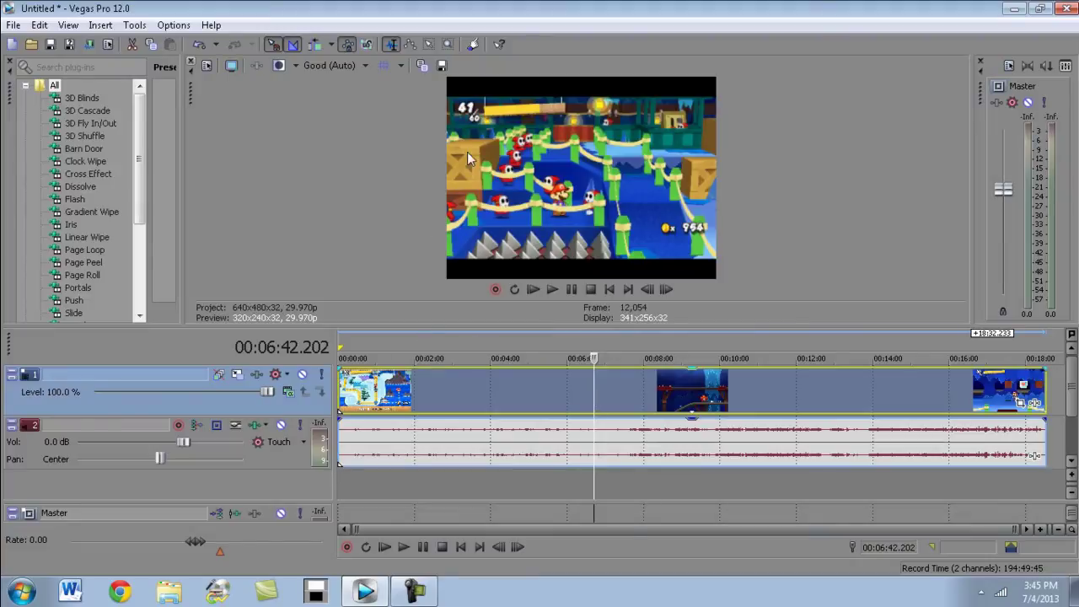
Step: Apply the 3DS Top Screen template (400x240, 30 fps) in Project Properties
left_click(13, 25)
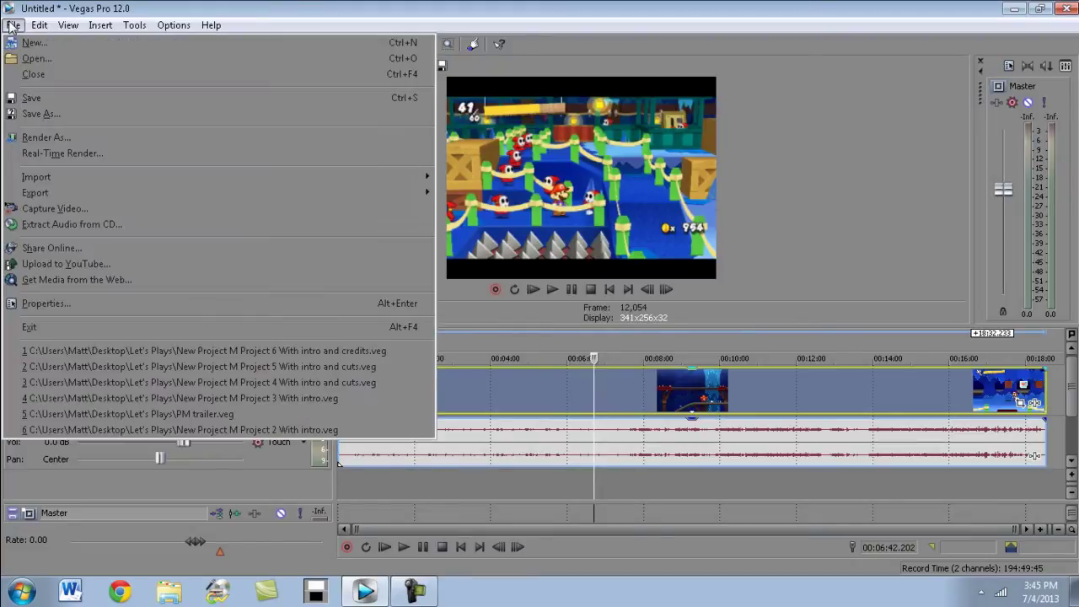
left_click(90, 304)
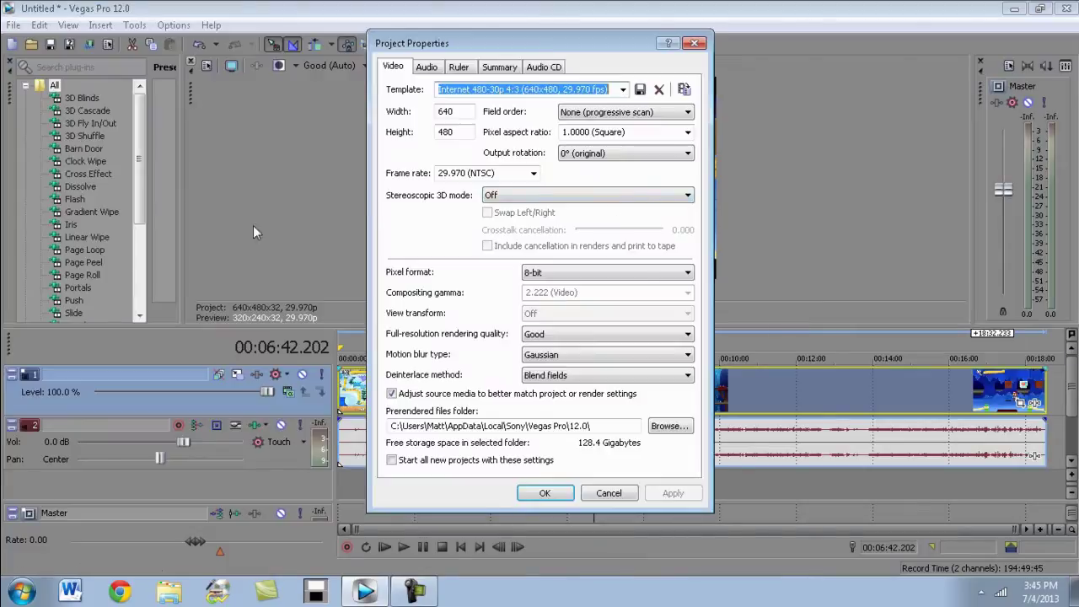
left_click(623, 90)
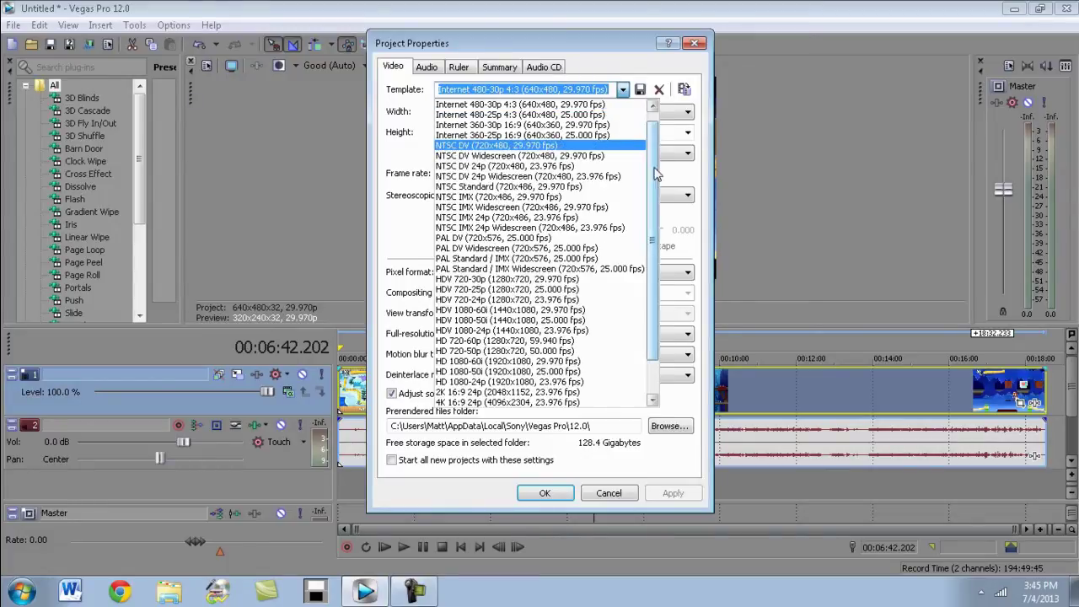
scroll(656, 178, "down", 2)
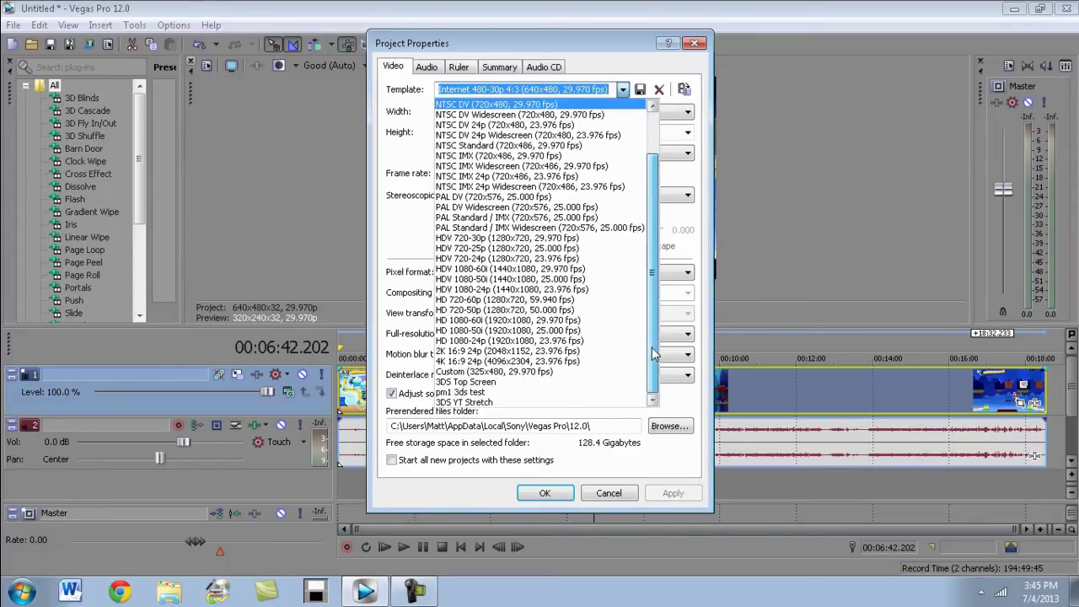
left_click(584, 384)
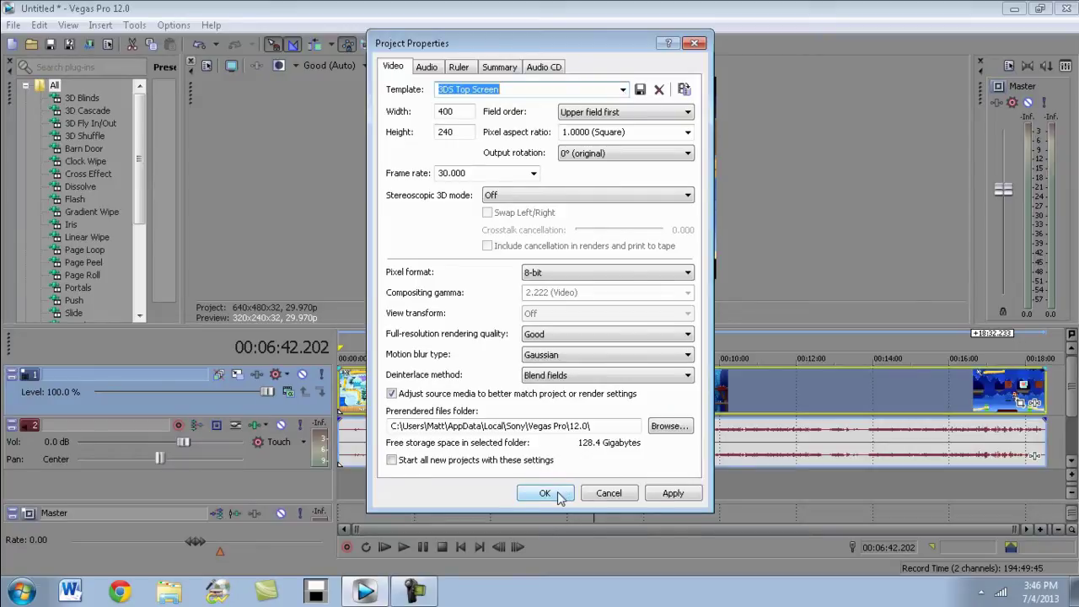
left_click(663, 499)
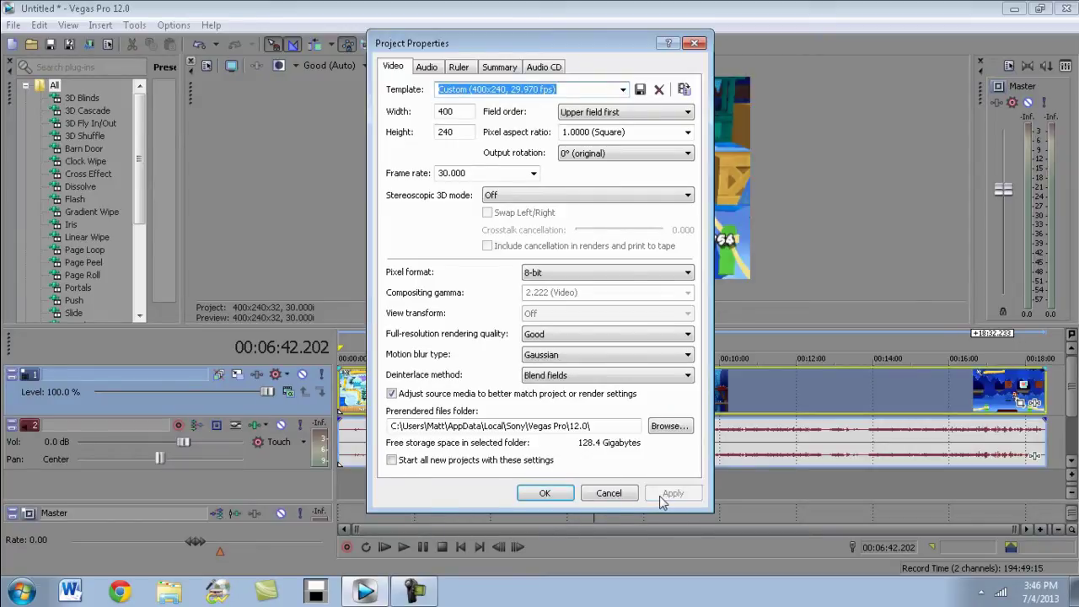
left_click(546, 493)
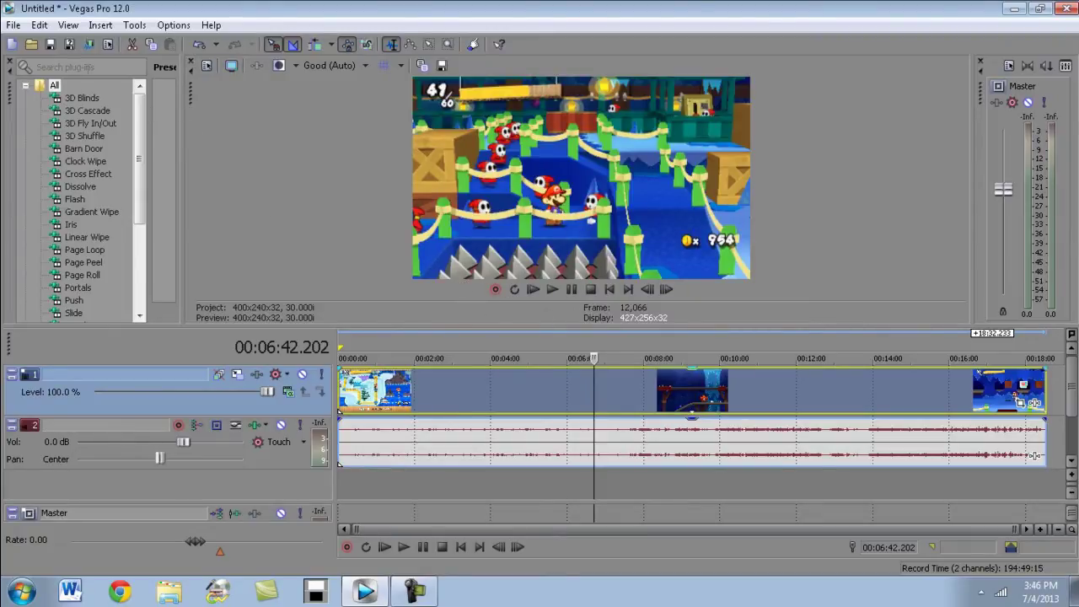
left_click(13, 25)
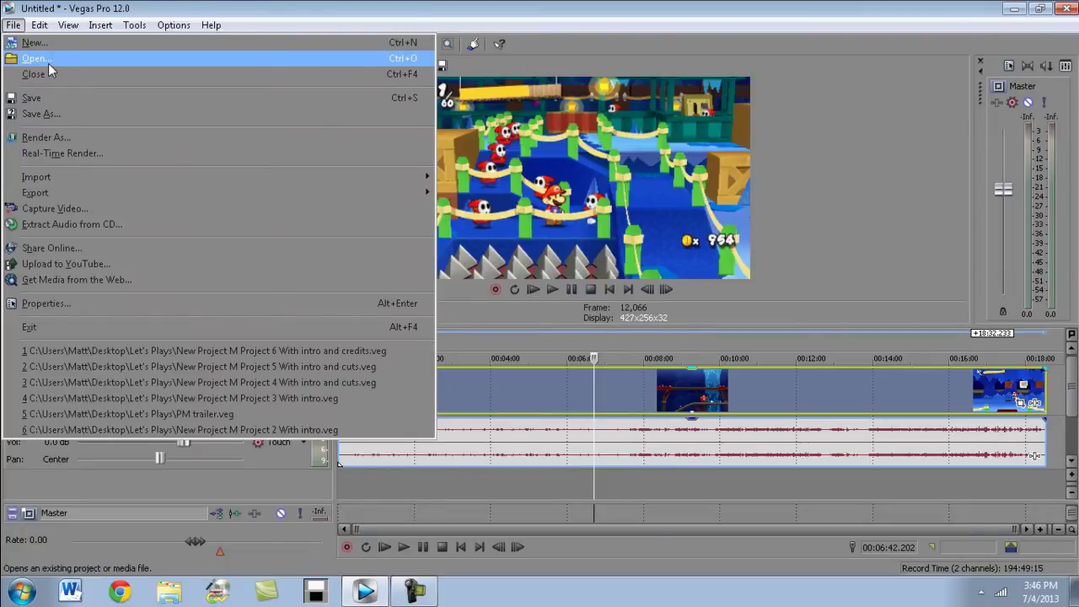
Step: Choose the 3DS YT Stretch template with width 1280, height 720 and 30.000 fps, and apply it
left_click(84, 304)
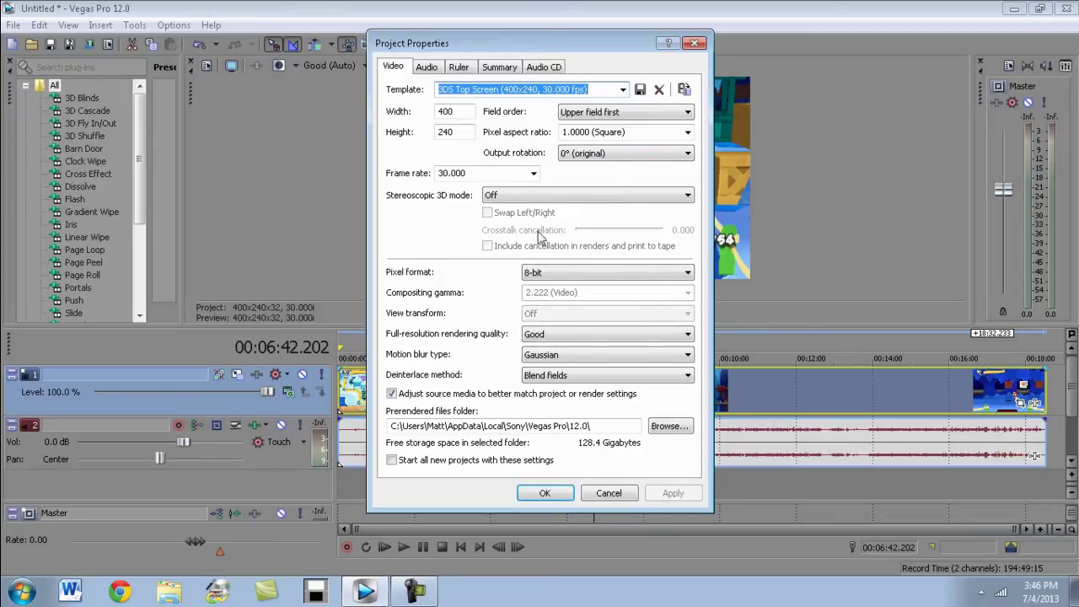
left_click(620, 90)
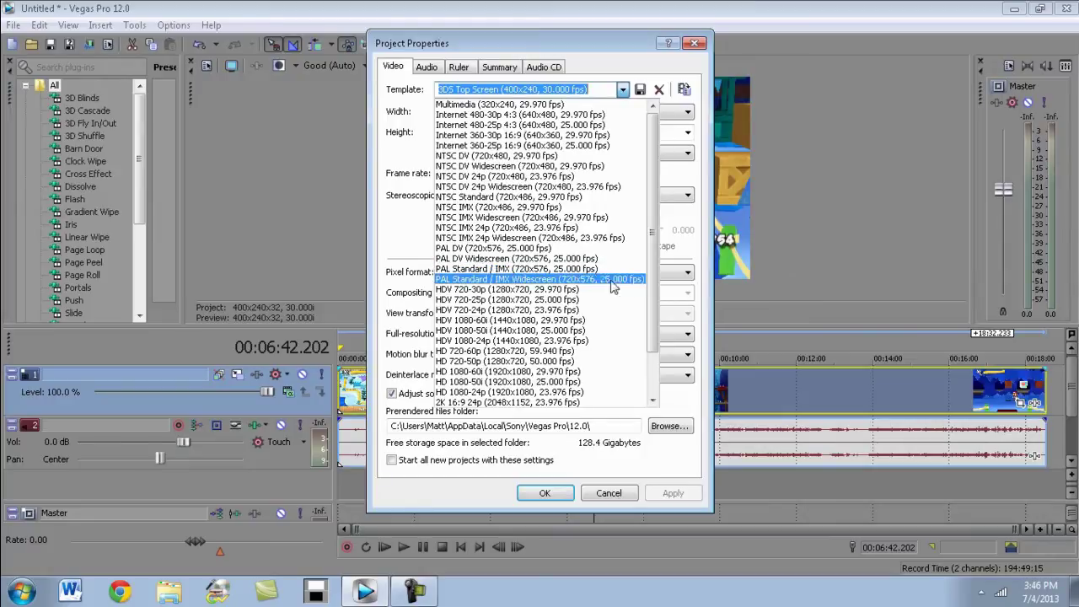
scroll(655, 306, "down", 2)
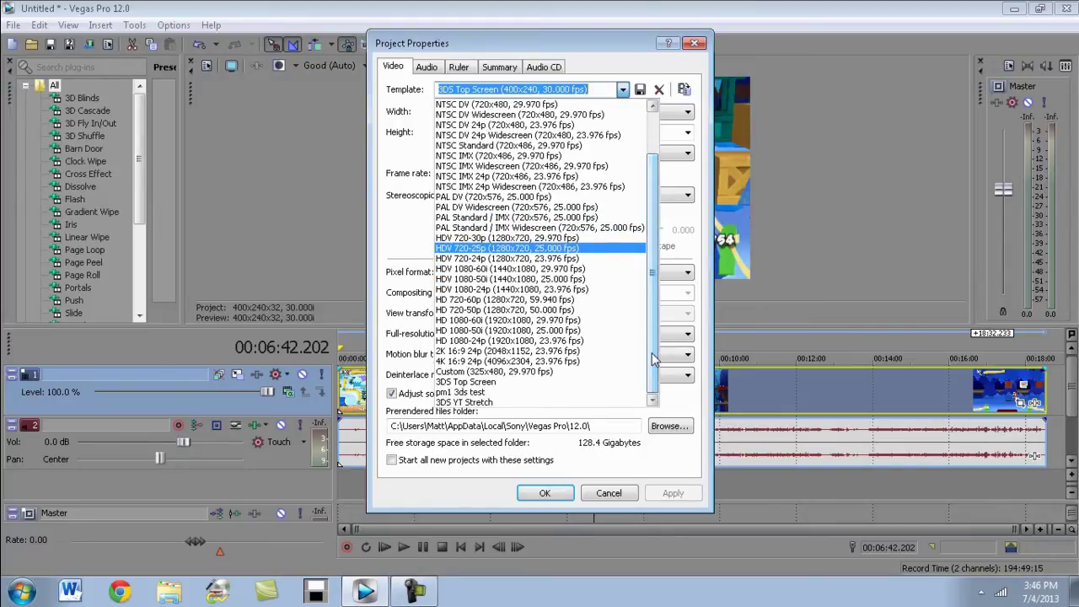
left_click(545, 403)
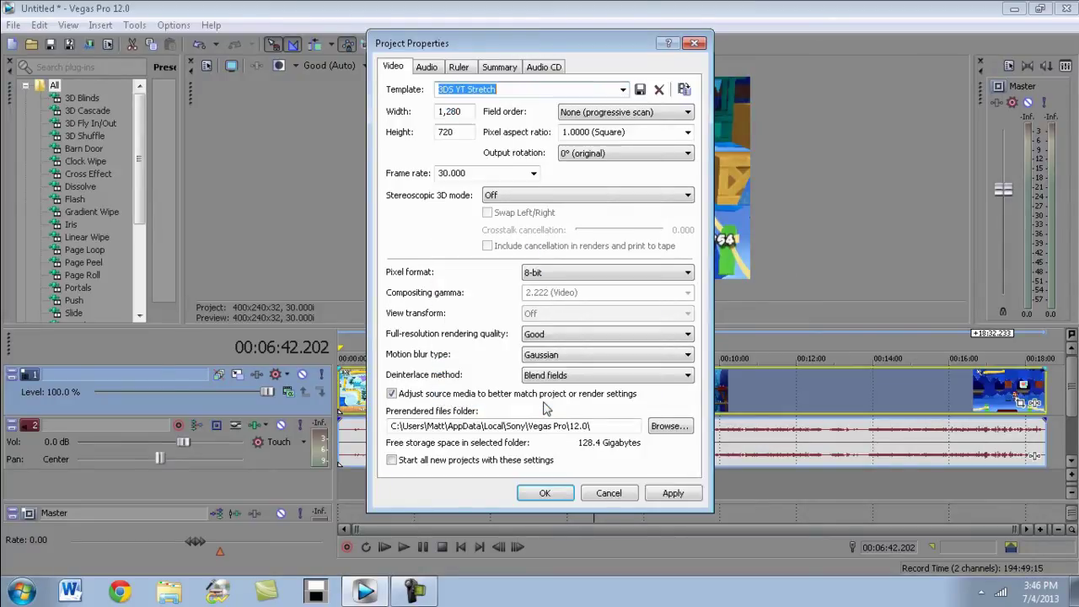
left_click(468, 111)
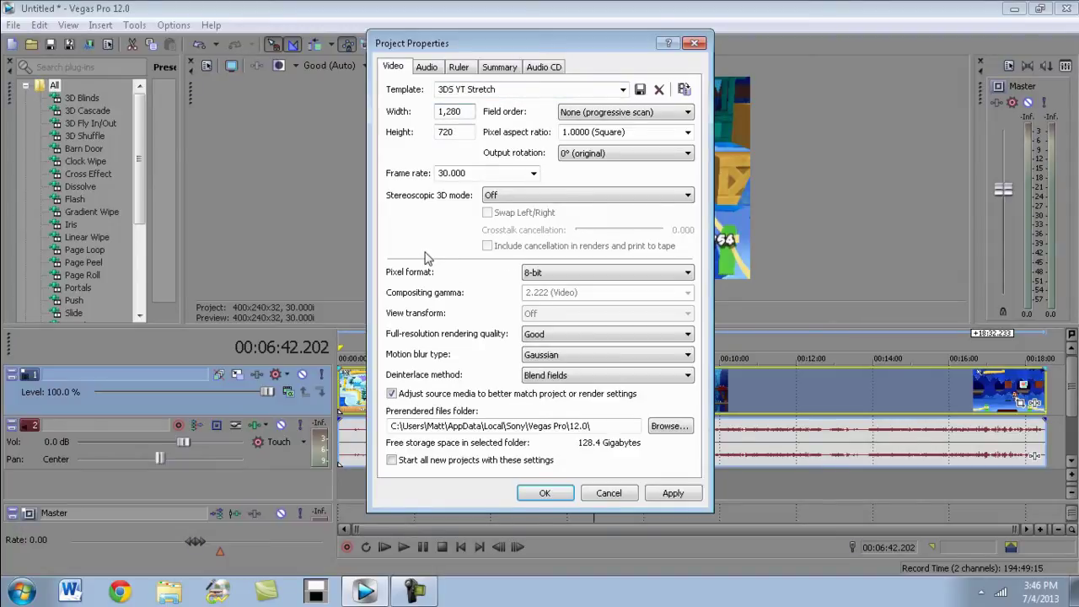
double_click(473, 170)
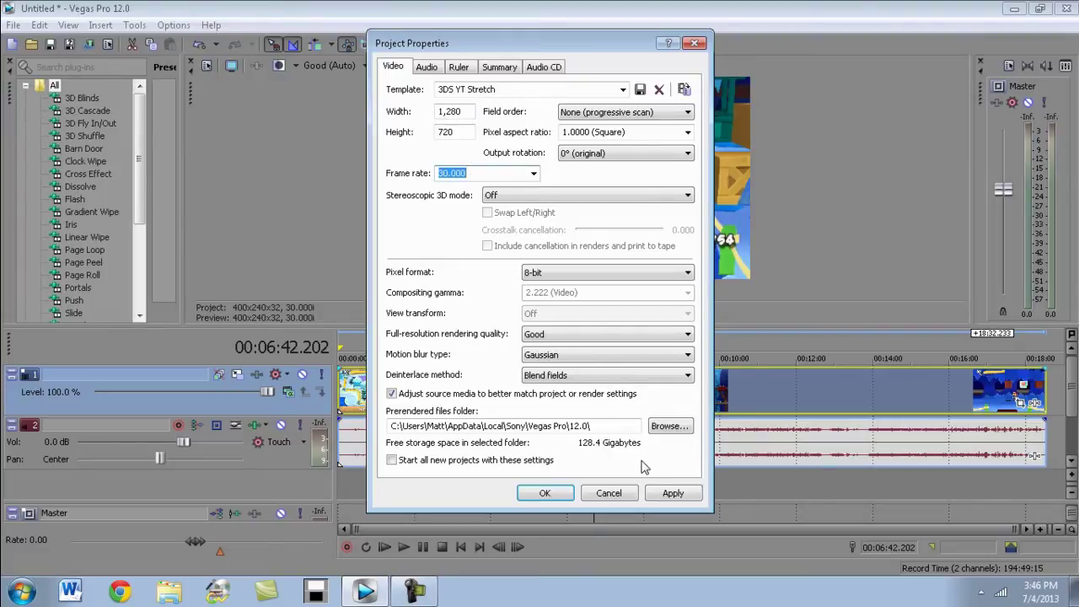
left_click(659, 496)
left_click(548, 492)
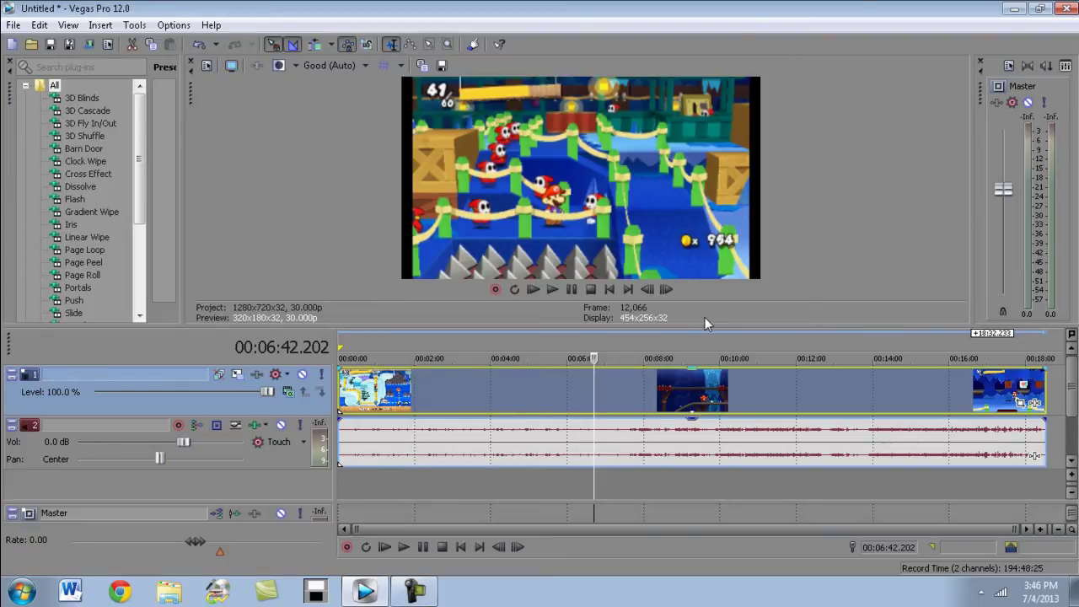
Step: Enter 1.0670 as the clip's pixel aspect ratio on the Media tab of its Properties
right_click(443, 388)
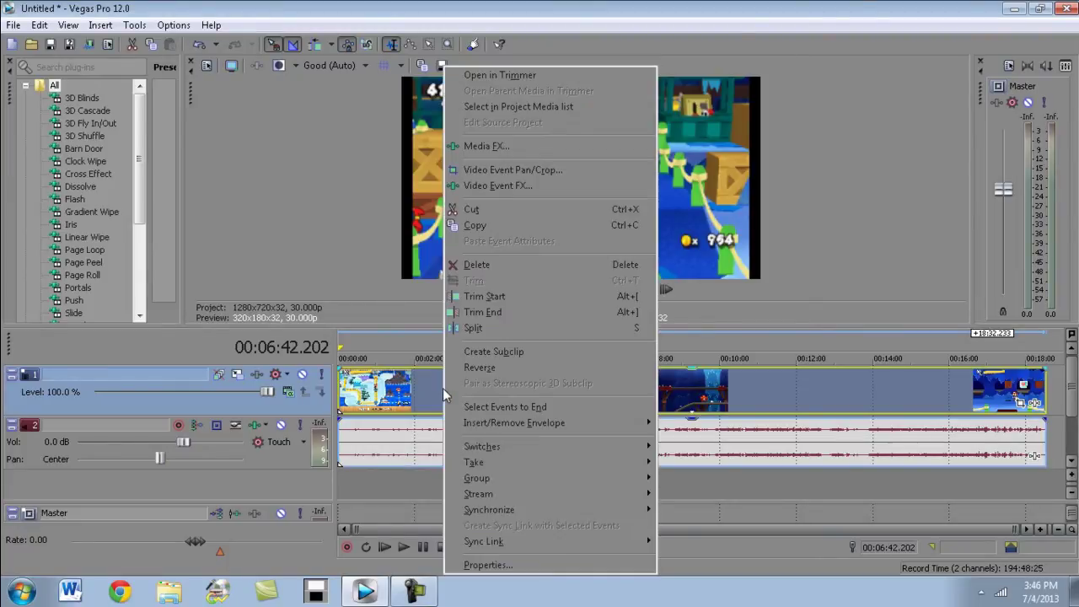
left_click(521, 567)
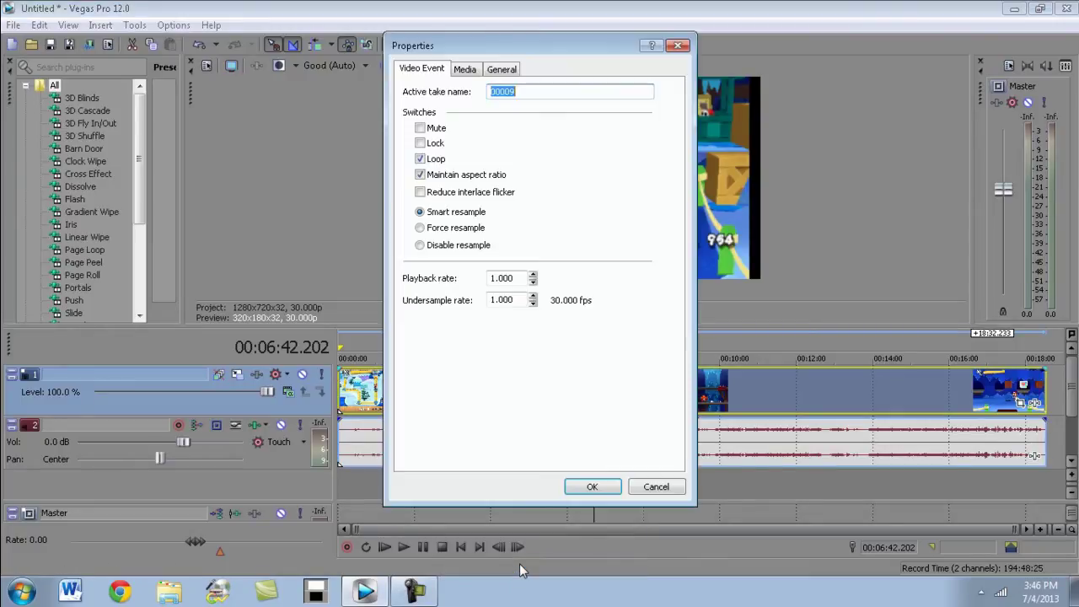
left_click(468, 71)
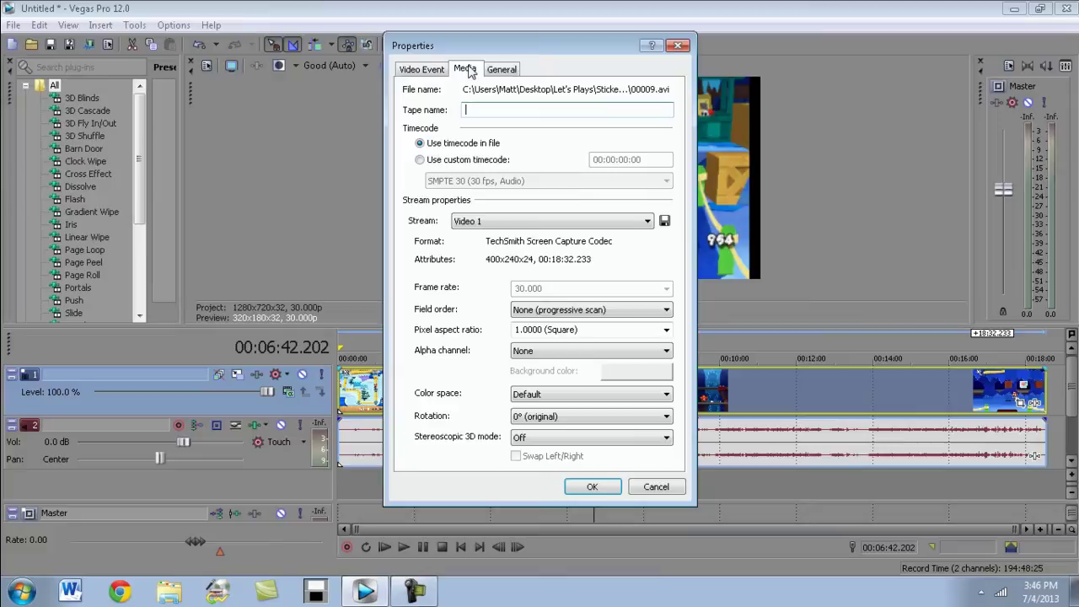
left_click(584, 331)
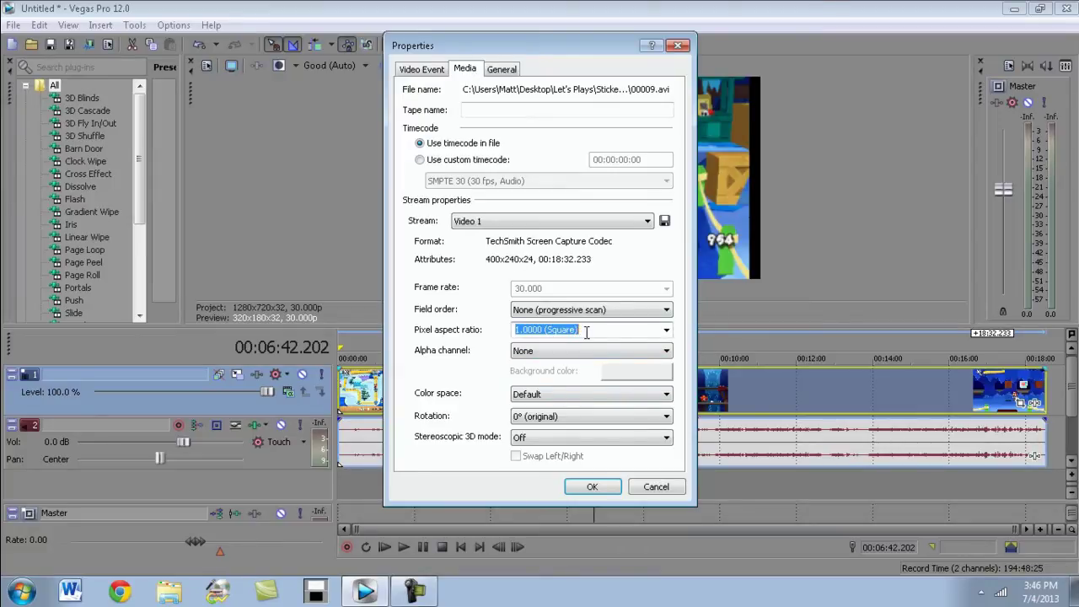
type("1.067")
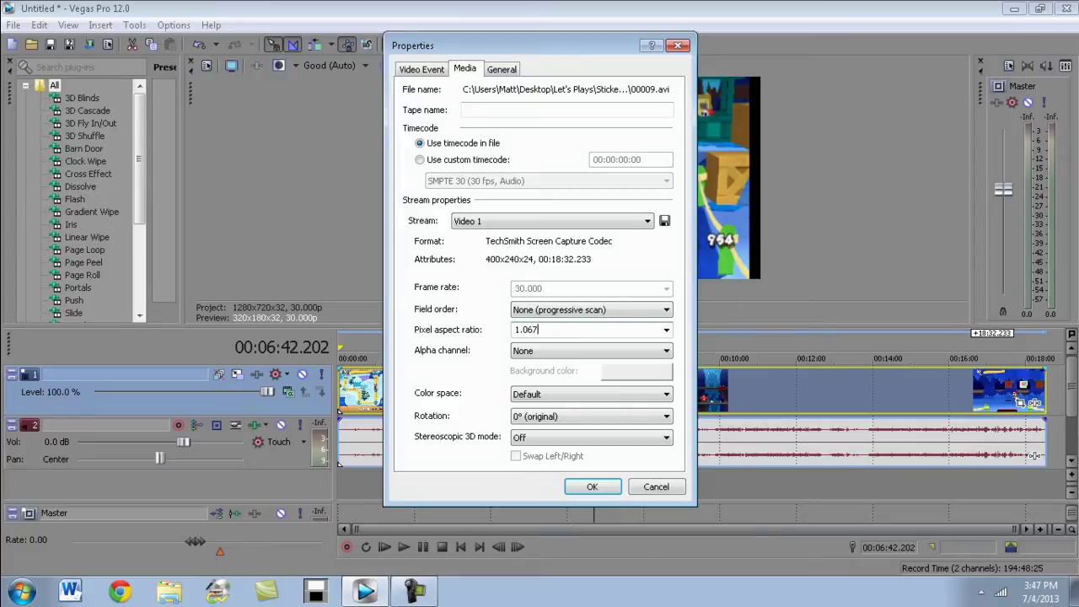
left_click(593, 487)
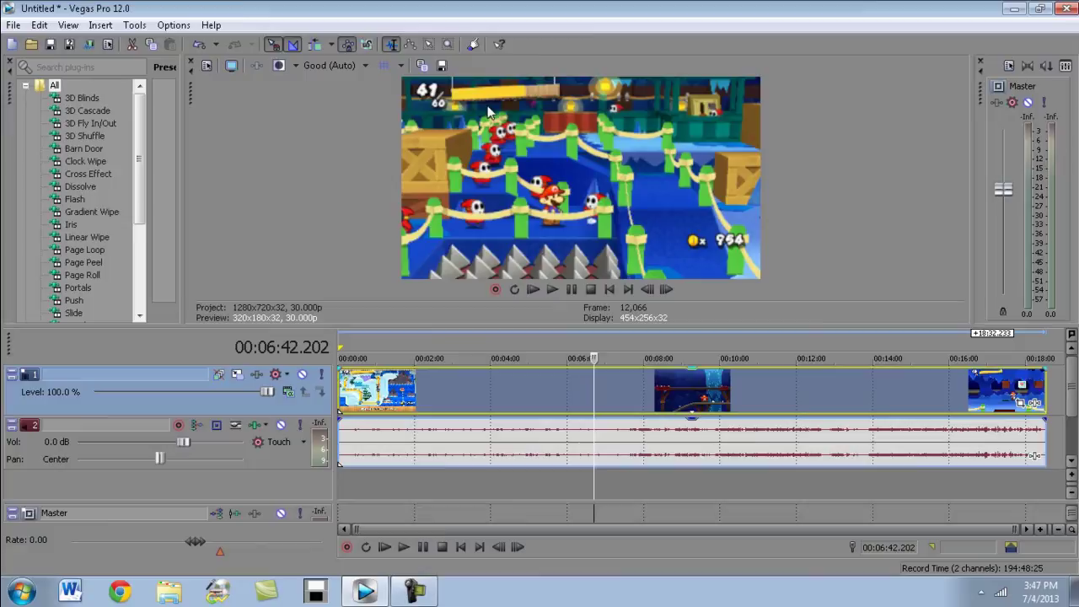
Step: Set preview quality to Preview (Auto), then play and stop the stretched footage
left_click(345, 70)
mouse_move(340, 100)
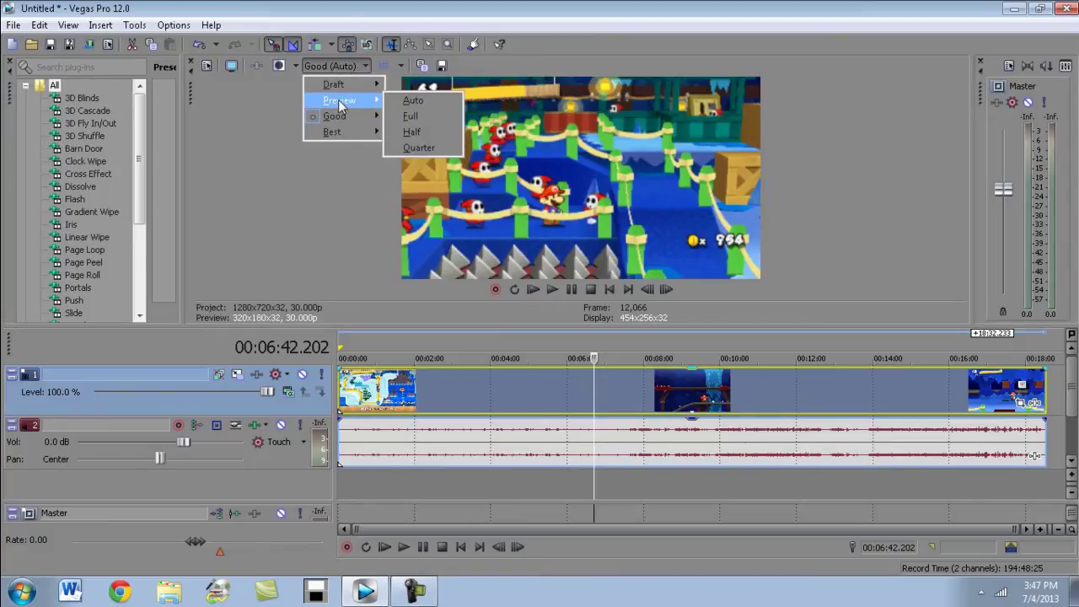
left_click(429, 103)
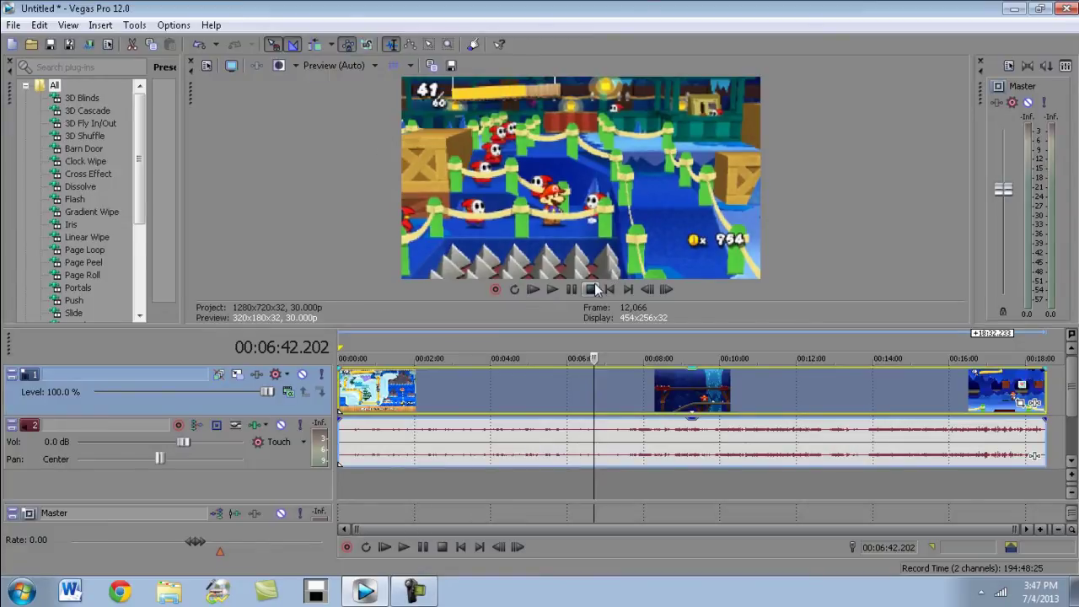
left_click(552, 289)
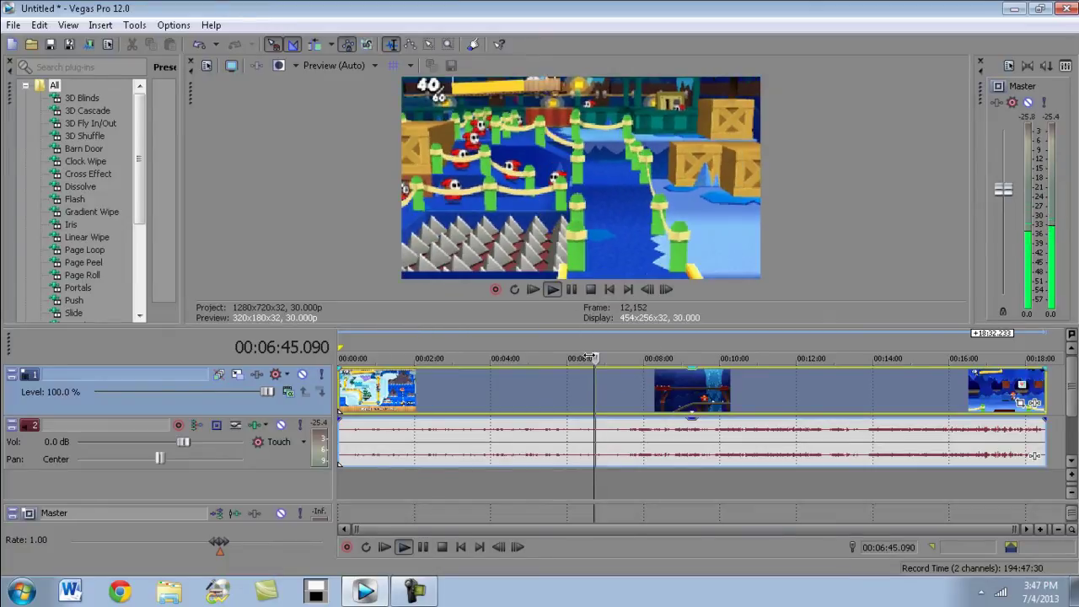
left_click(592, 290)
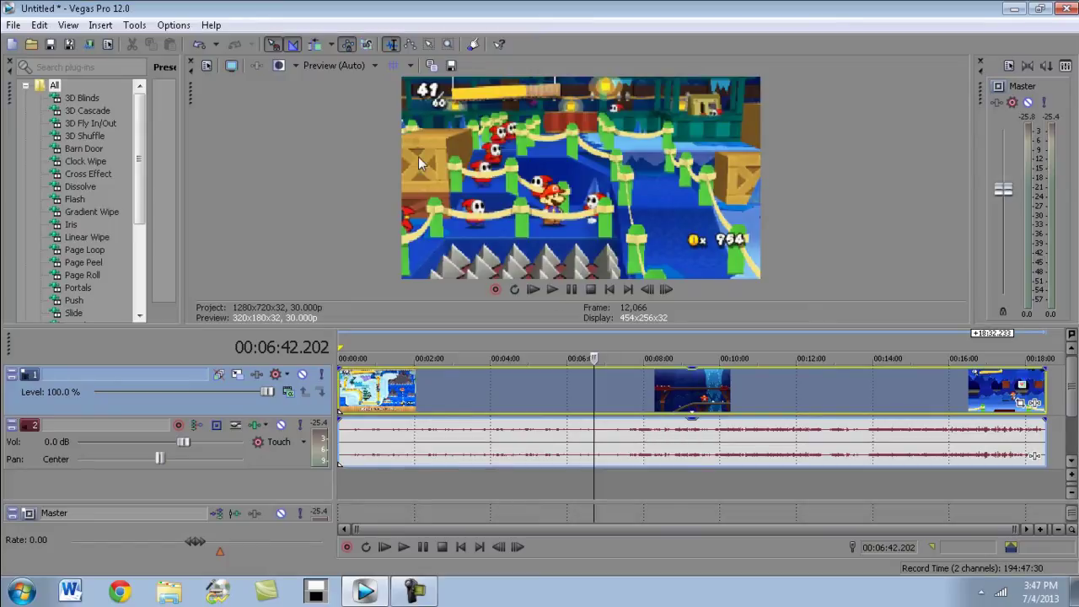
Step: In Render As, open Customize Template for the 3DS YT Success WMV template
left_click(13, 25)
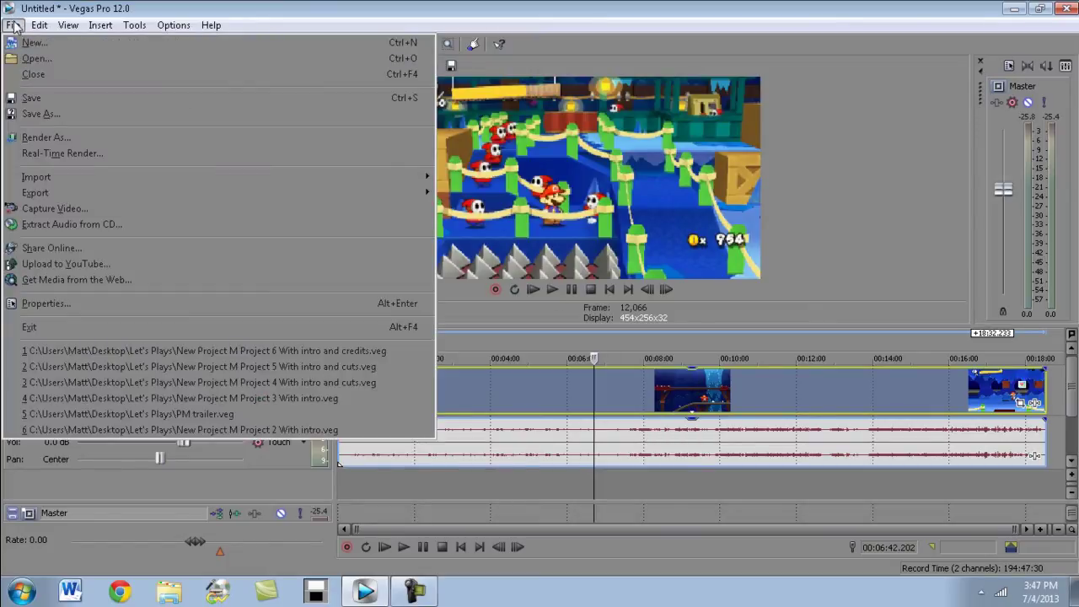
left_click(49, 139)
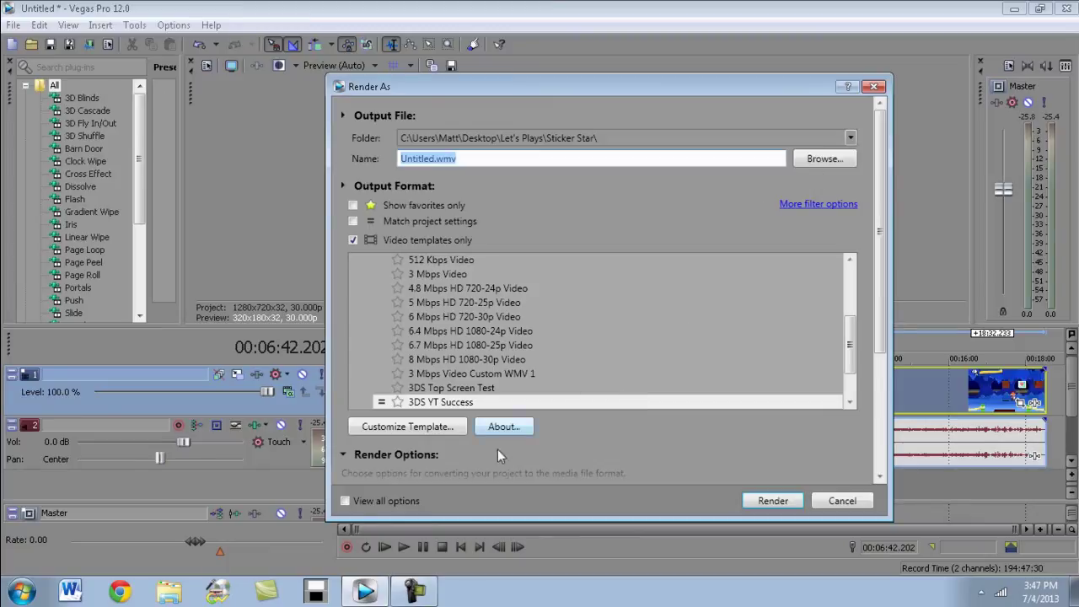
left_click(423, 429)
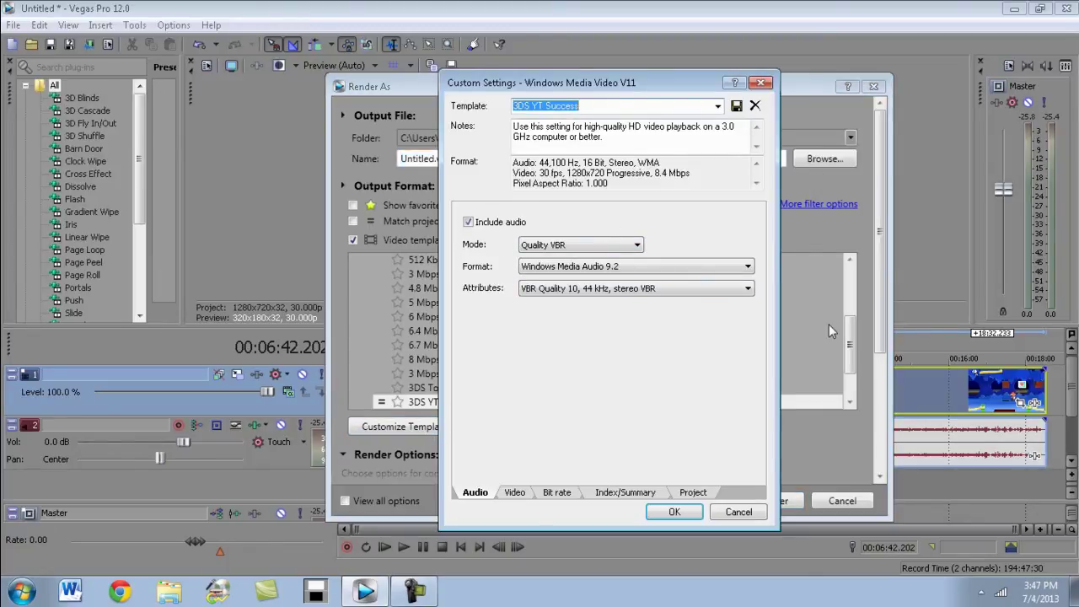
left_click(762, 82)
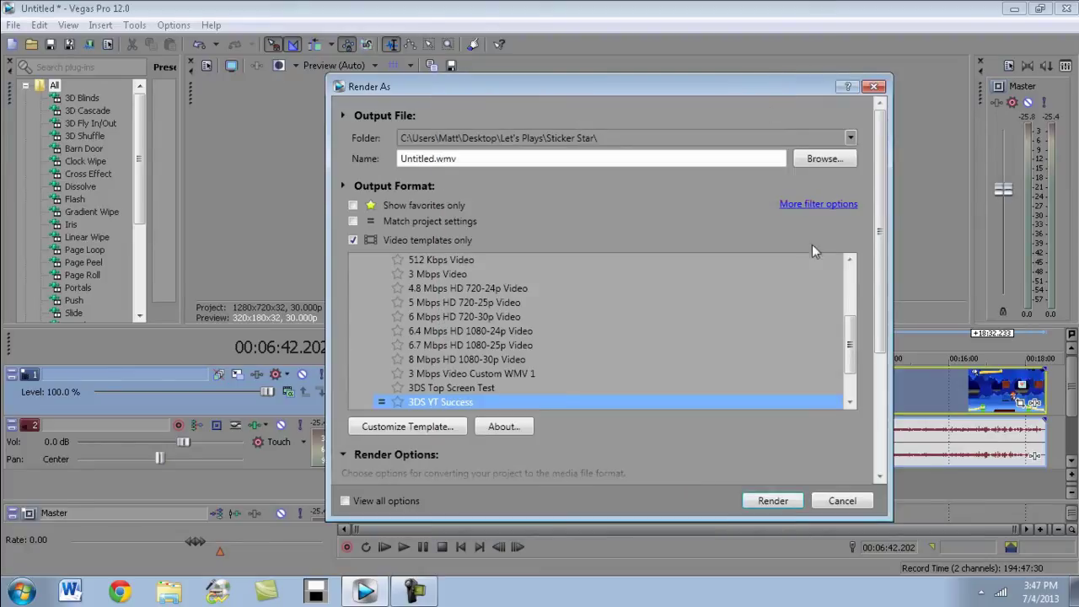
mouse_move(850, 353)
left_mouse_down()
mouse_move(850, 336)
mouse_move(850, 359)
left_mouse_up()
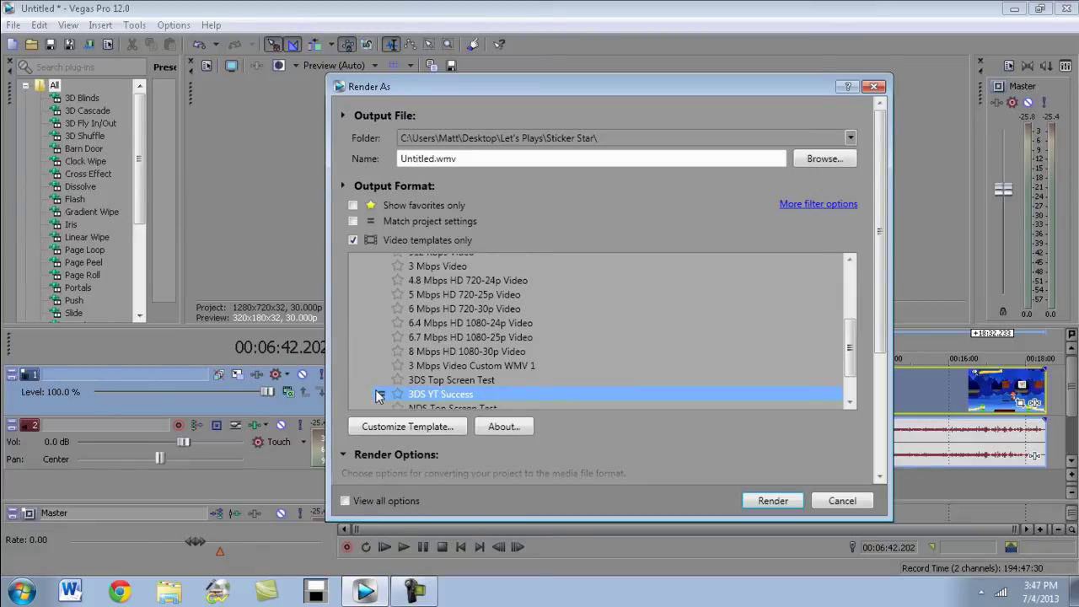
scroll(557, 318, "down", 1)
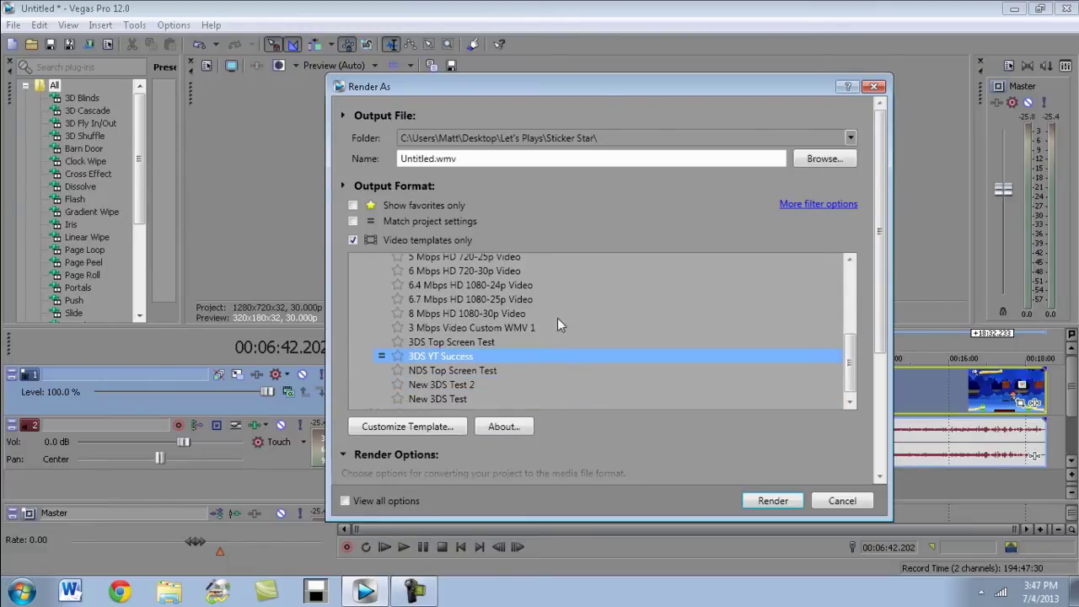
left_click(422, 427)
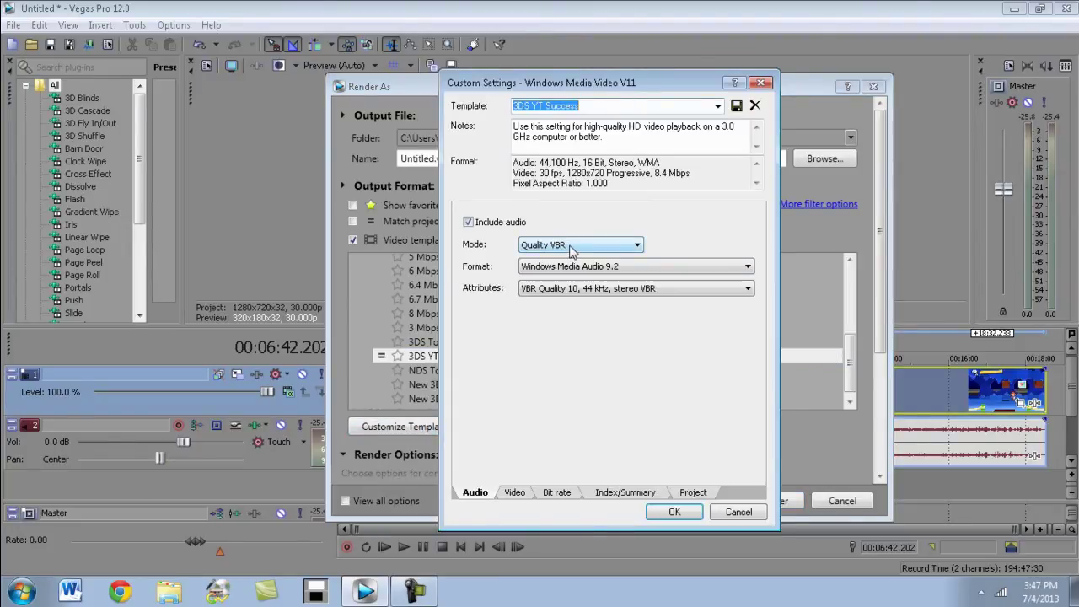
Step: Review audio attributes and keep Windows Media Video 9 with Quality VBR encoding
left_click(646, 289)
left_click(647, 289)
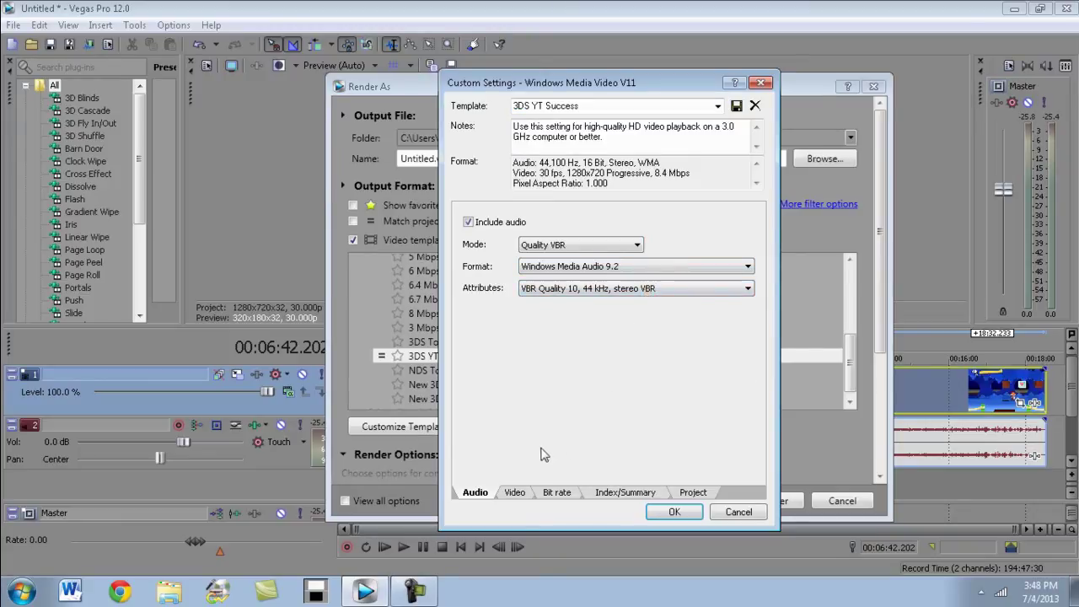
left_click(514, 492)
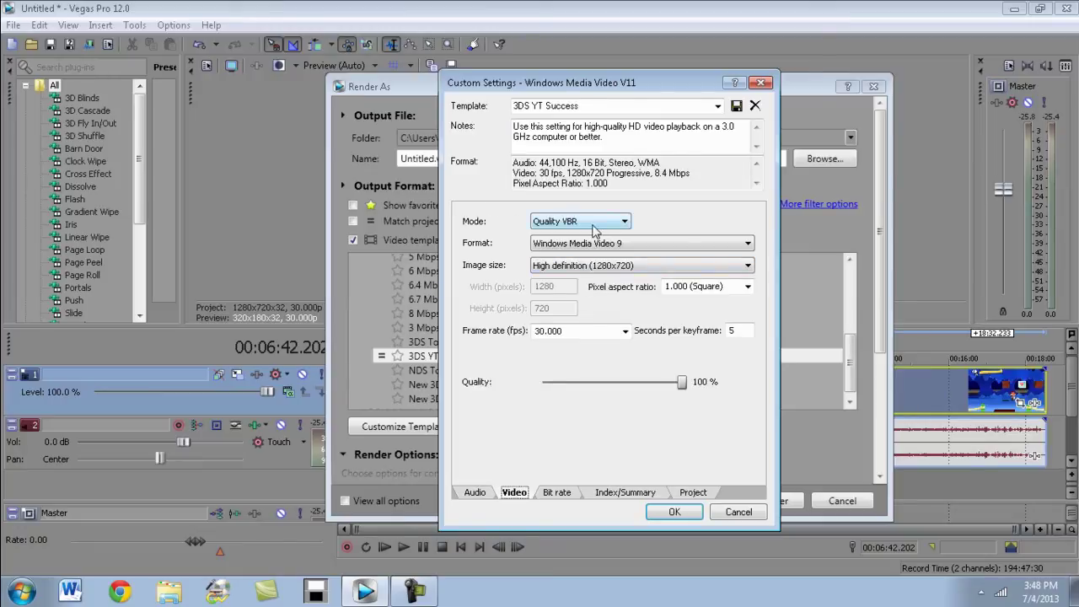
left_click(619, 244)
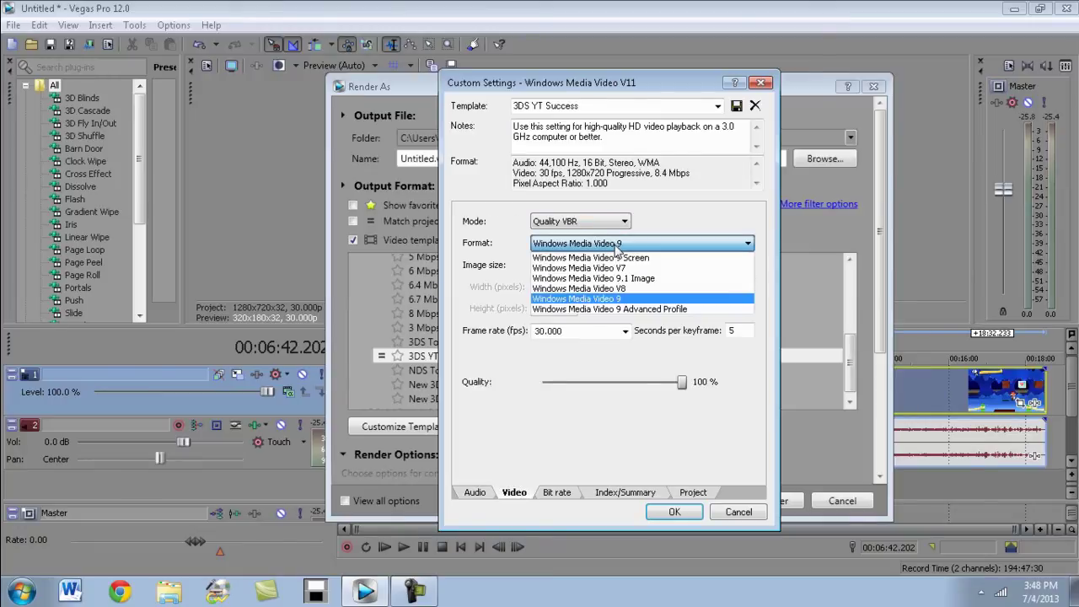
left_click(614, 246)
left_click(611, 223)
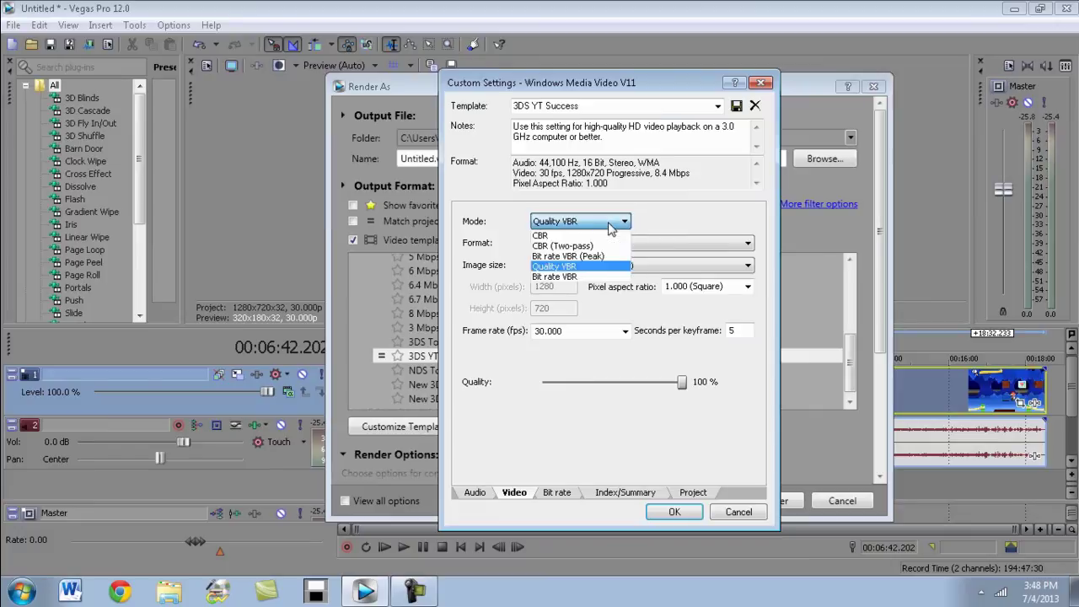
left_click(609, 224)
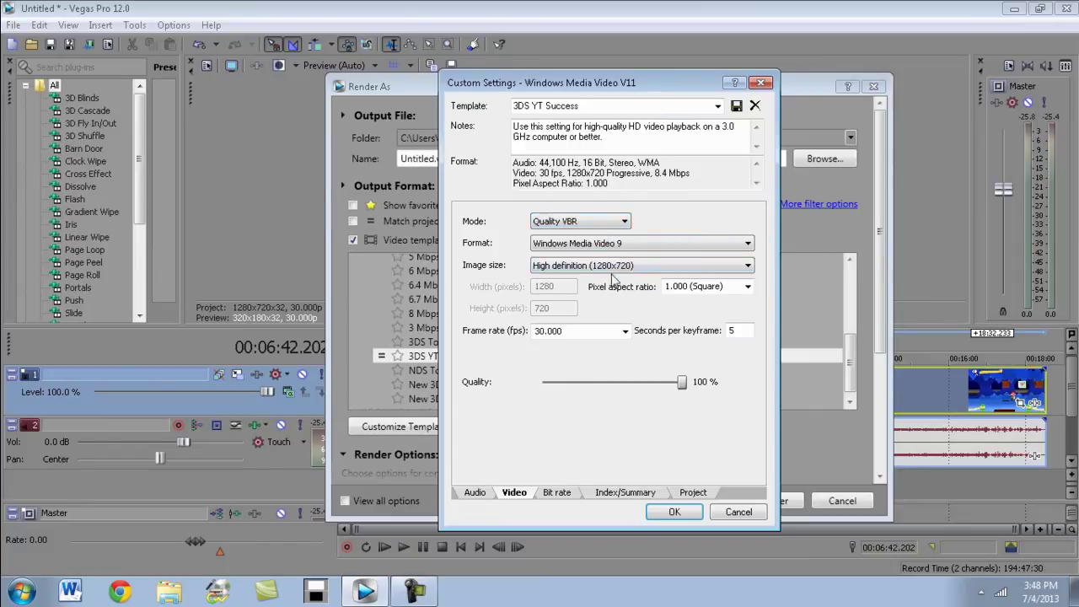
Step: Keep 1280x720 at 30.000 fps, check the Bit rate and Index/Summary tabs, and confirm
left_click(627, 268)
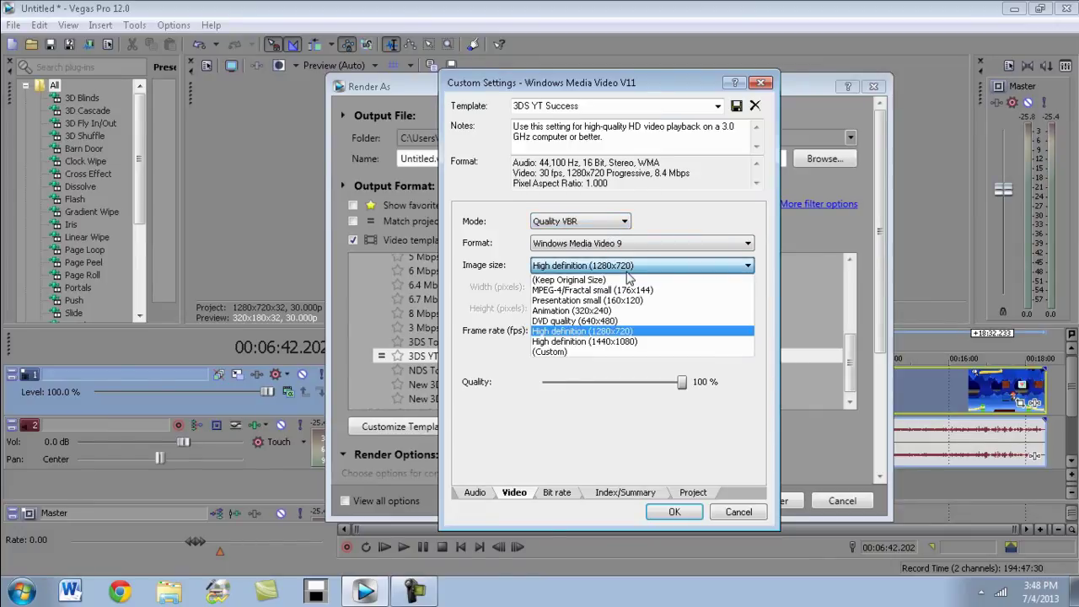
left_click(590, 332)
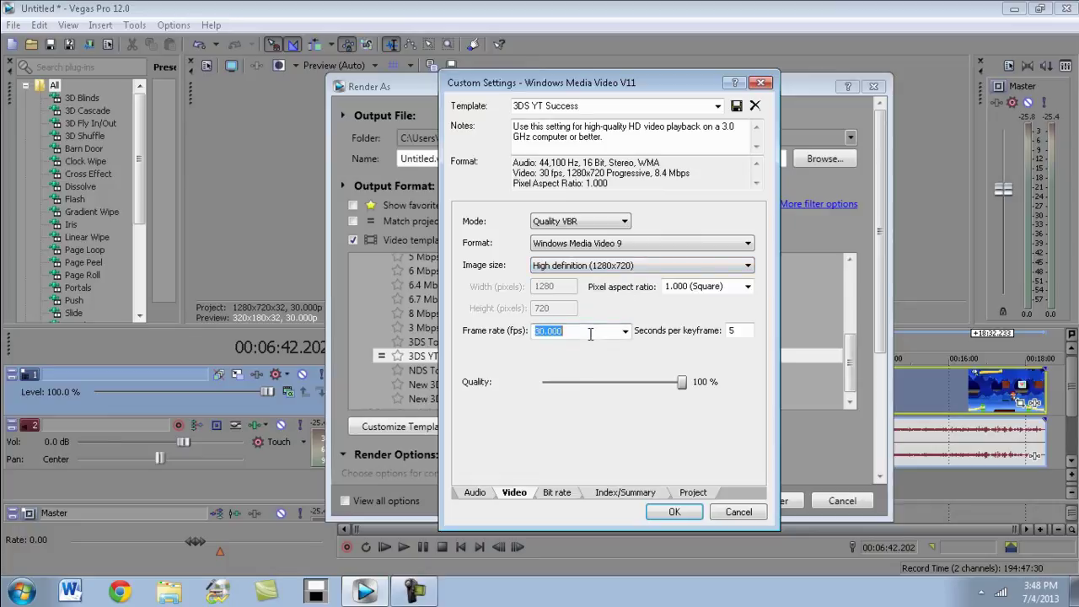
left_click(590, 333)
left_click(555, 493)
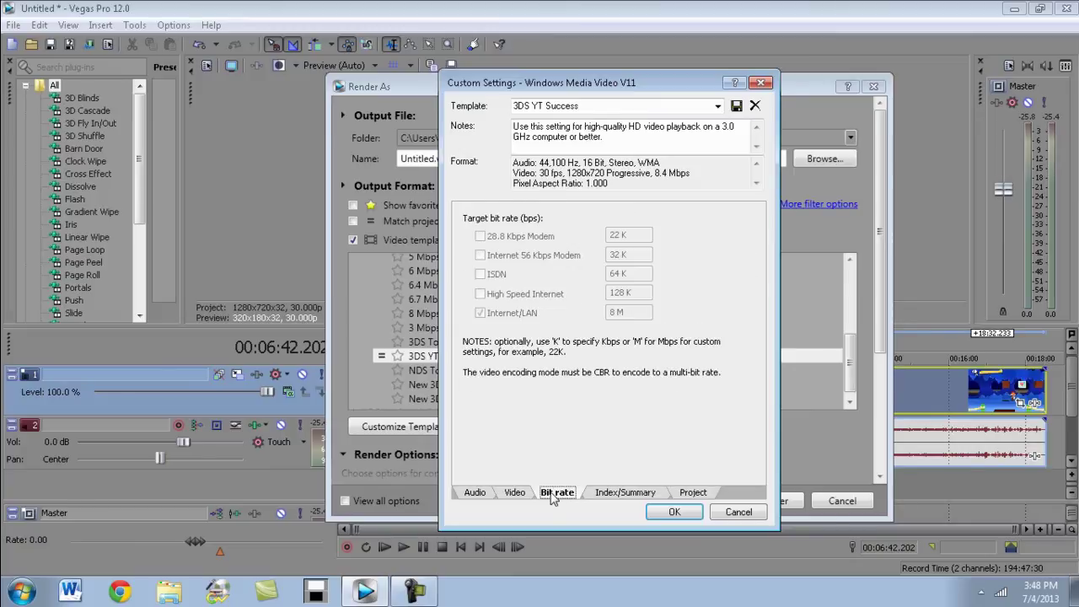
left_click(600, 494)
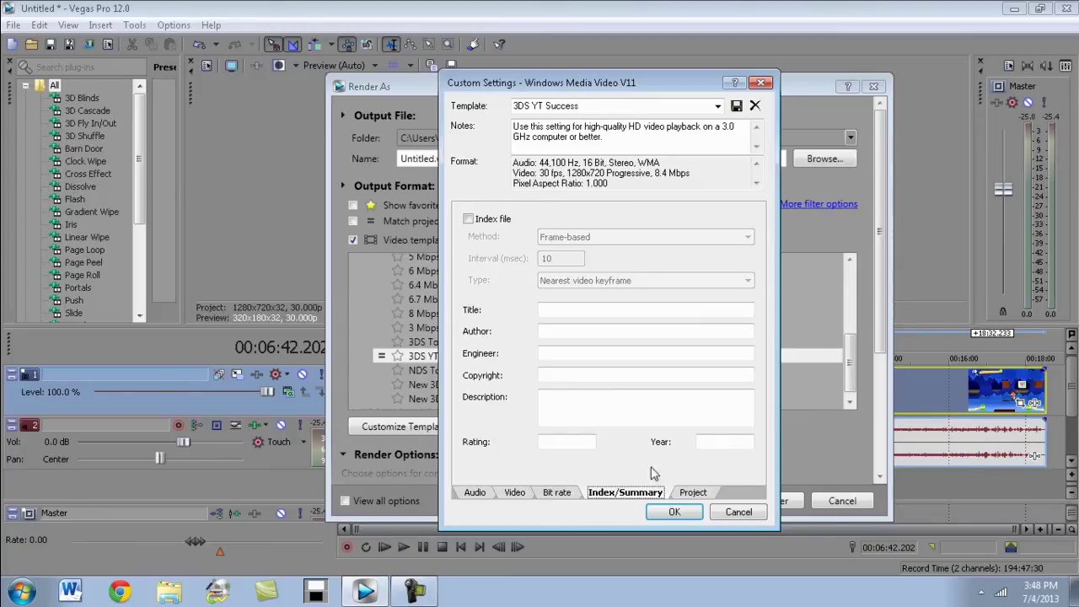
left_click(679, 516)
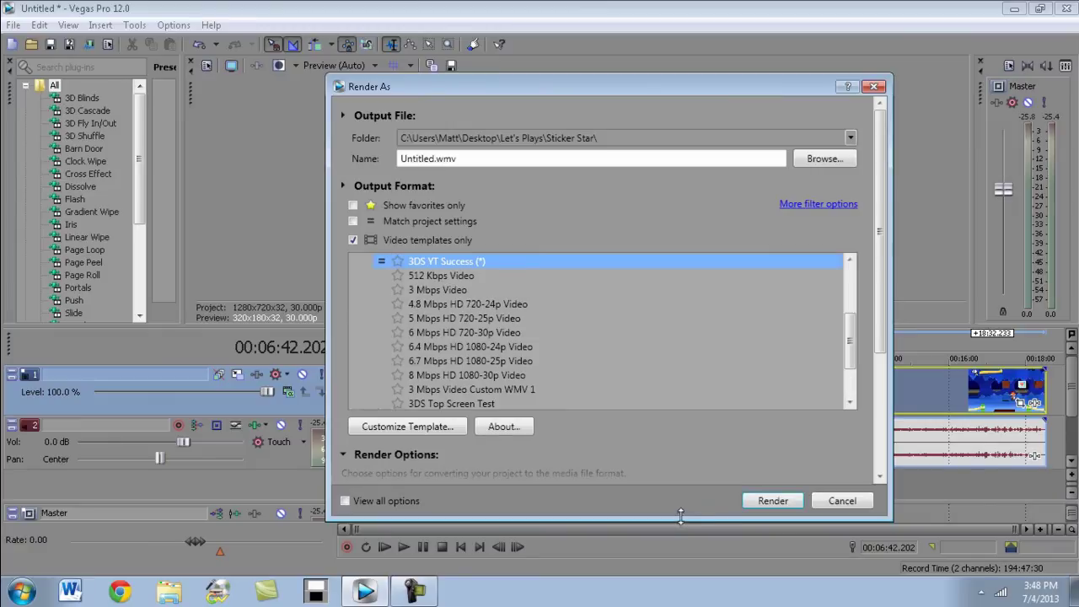
Step: Cancel Render As and quit Vegas Pro, discarding the unsaved project
left_click(837, 504)
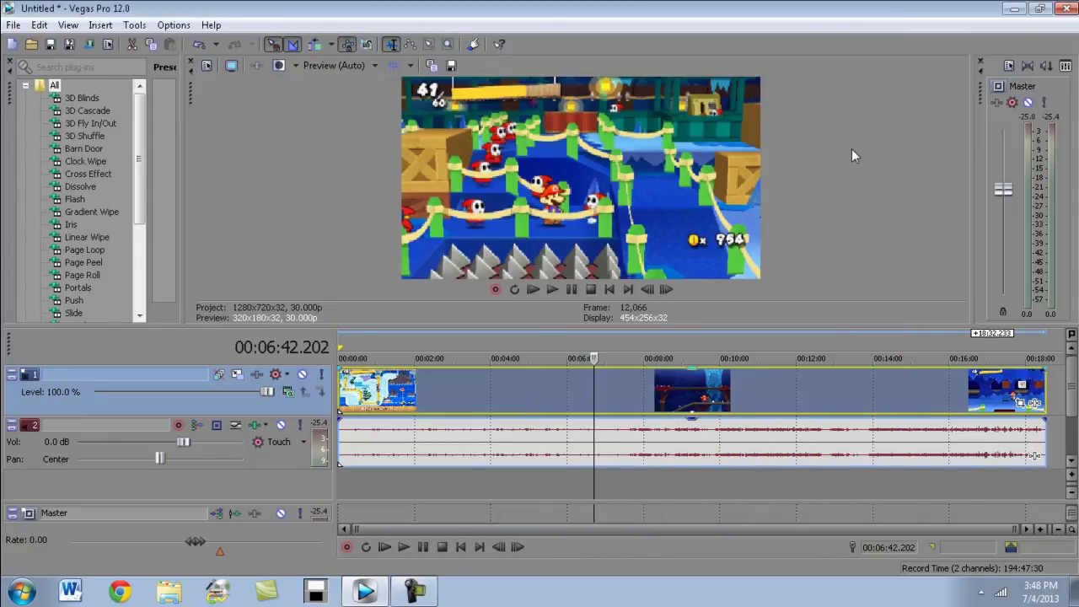
left_click(1064, 9)
left_click(552, 254)
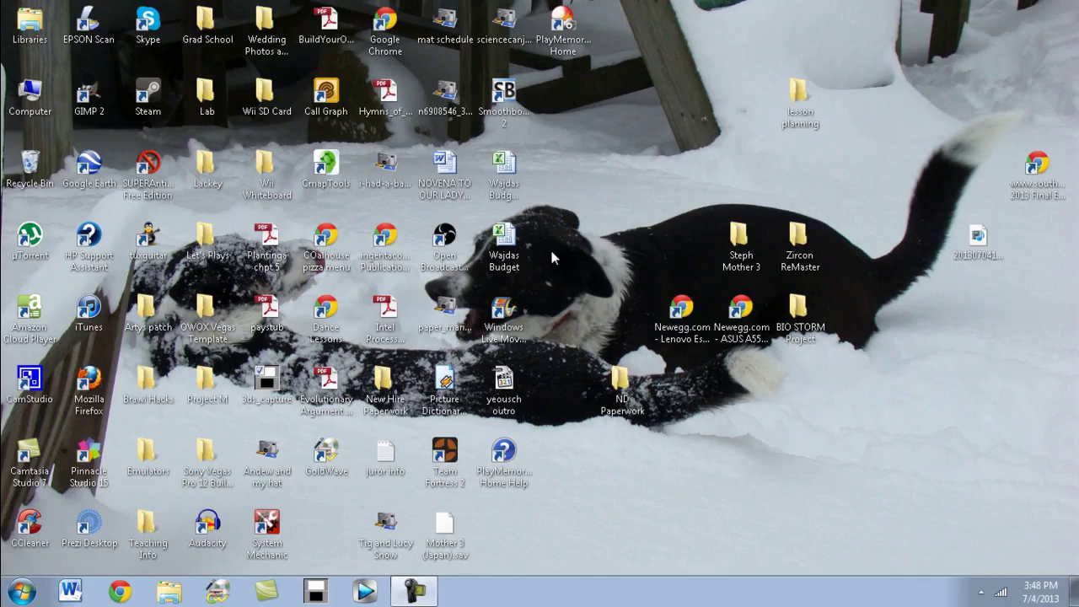